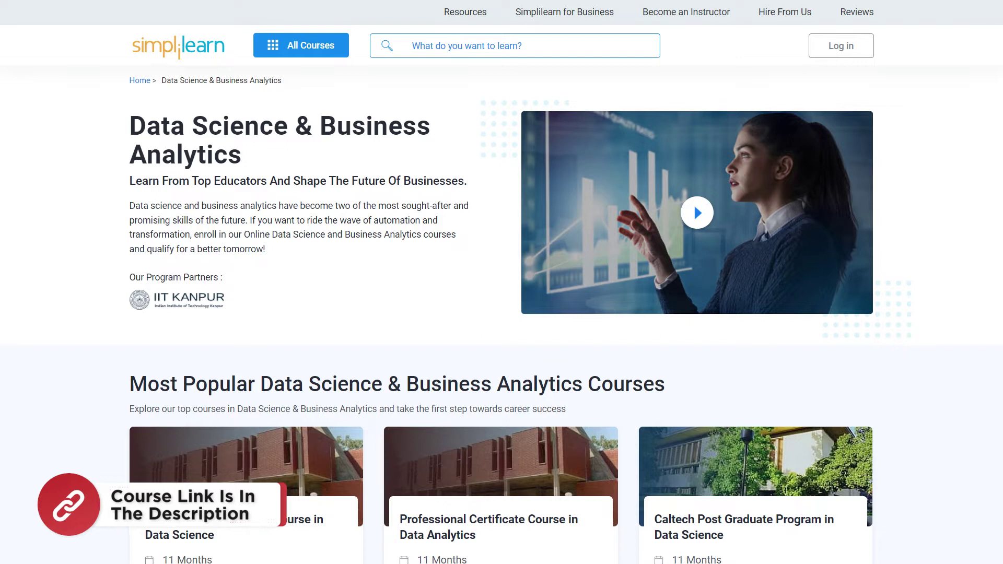
Step: Scroll down the Data Science & Business Analytics course page to the Learner's Reviews cards
{"action": "scroll", "coordinate": [501, 282], "scroll_direction": "down", "scroll_amount": 2}
{"action": "scroll", "coordinate": [501, 282], "scroll_direction": "down", "scroll_amount": 3}
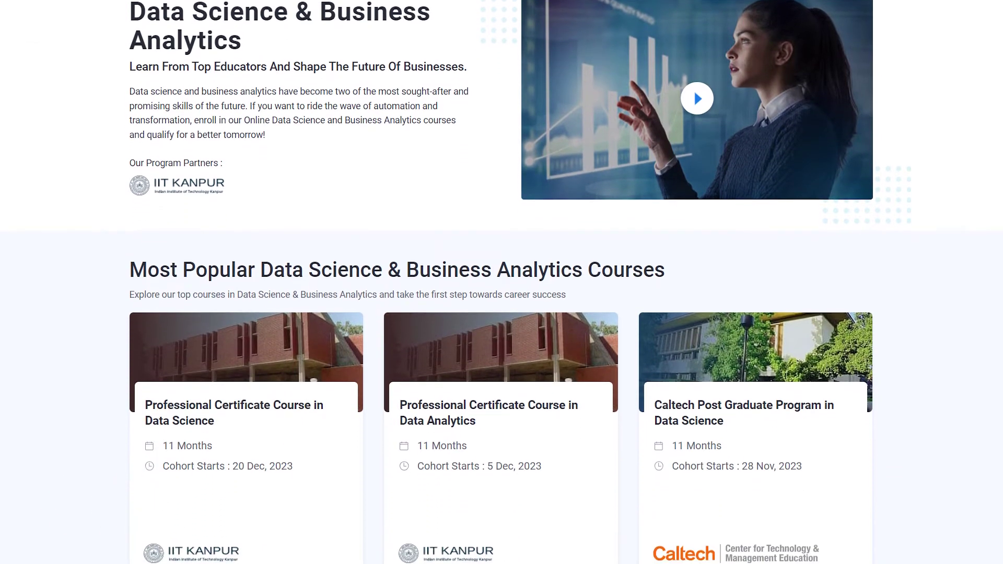
{"action": "scroll", "coordinate": [501, 282], "scroll_direction": "down", "scroll_amount": 3}
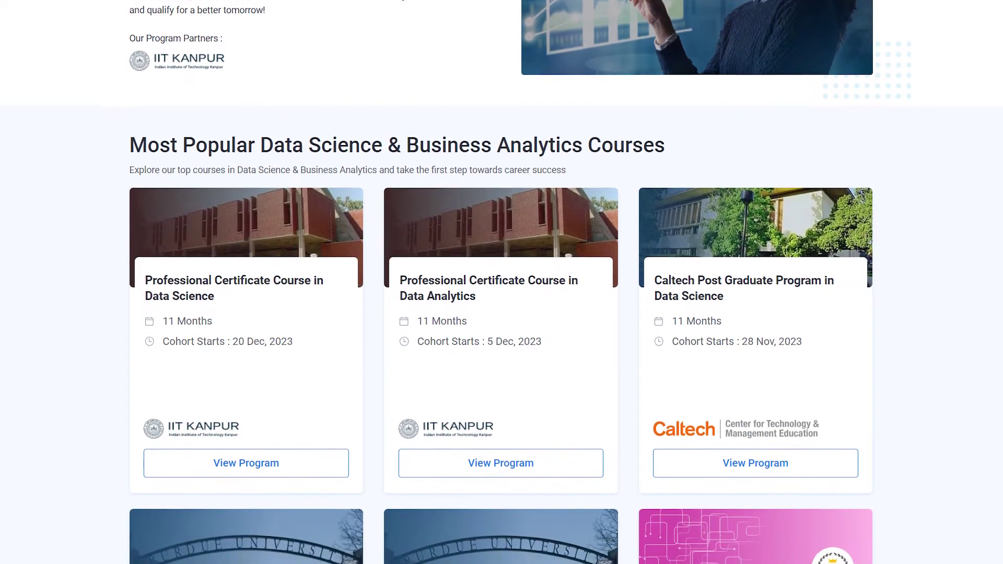
{"action": "scroll", "coordinate": [501, 282], "scroll_direction": "down", "scroll_amount": 3}
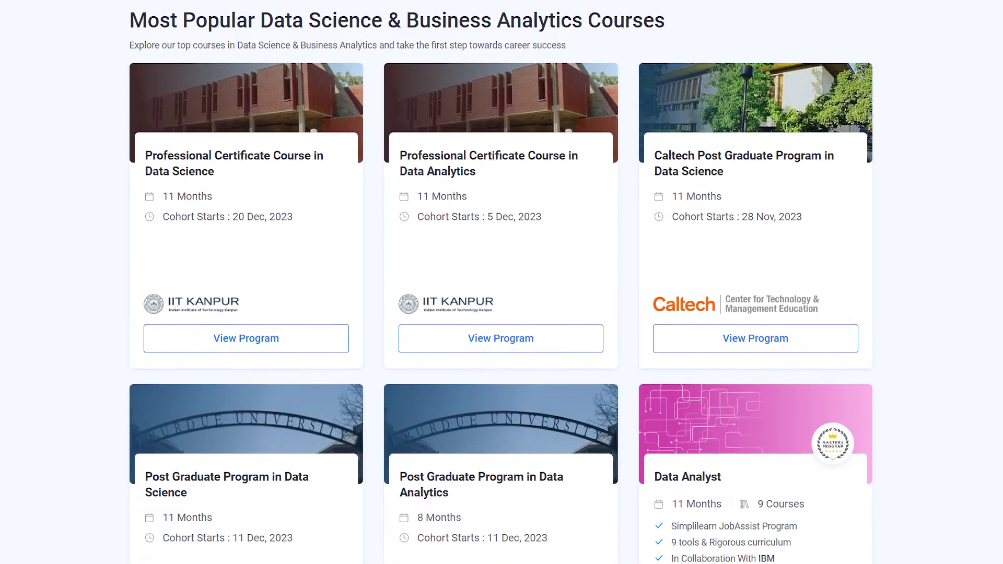
{"action": "scroll", "coordinate": [502, 282], "scroll_direction": "down", "scroll_amount": 3}
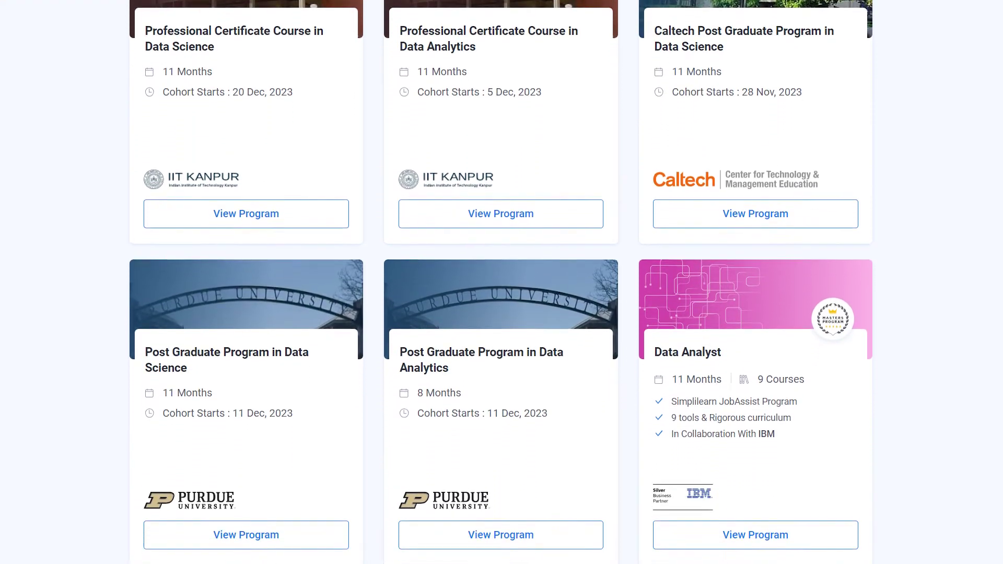
{"action": "scroll", "coordinate": [501, 282], "scroll_direction": "down", "scroll_amount": 3}
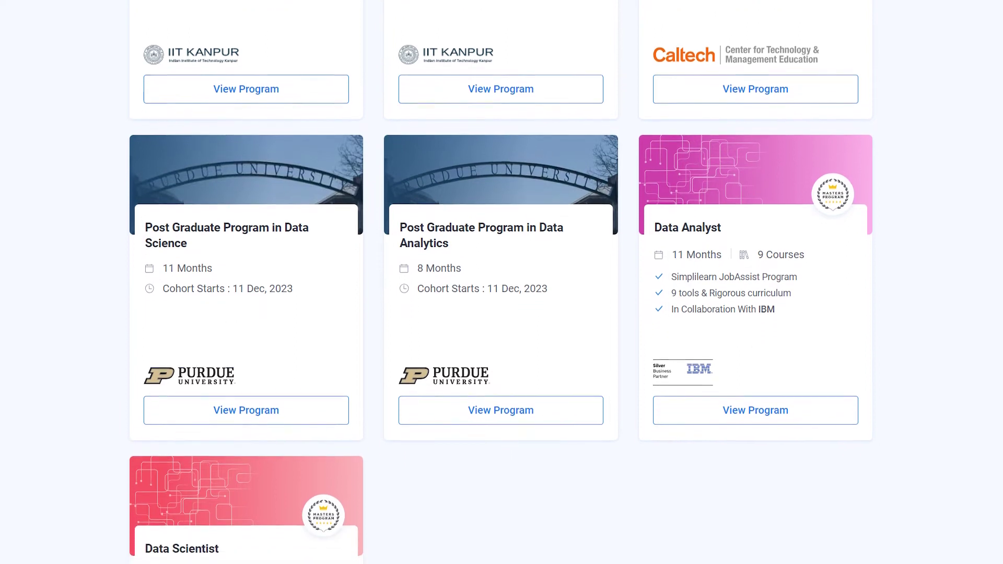
{"action": "scroll", "coordinate": [501, 282], "scroll_direction": "down", "scroll_amount": 3}
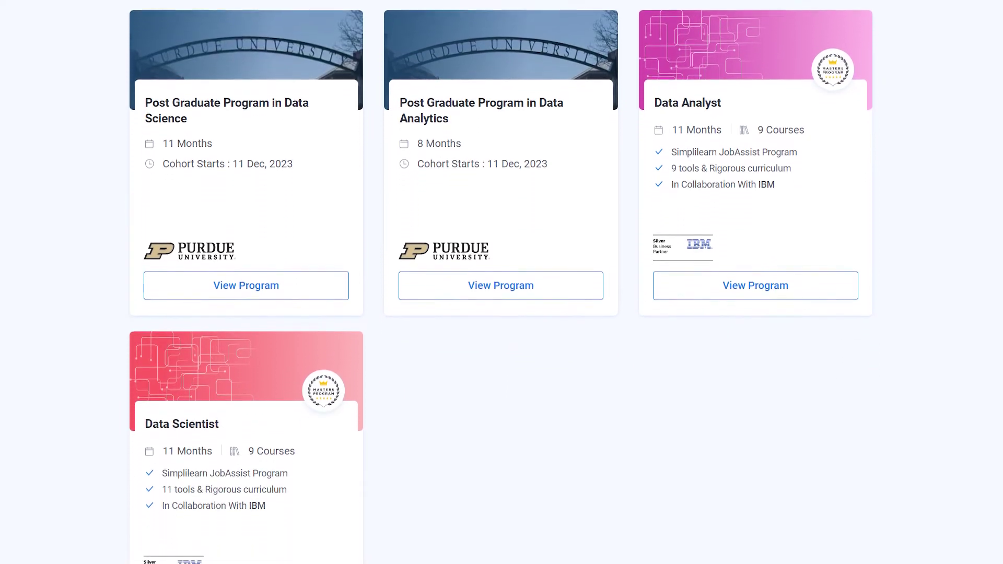
{"action": "scroll", "coordinate": [501, 282], "scroll_direction": "down", "scroll_amount": 3}
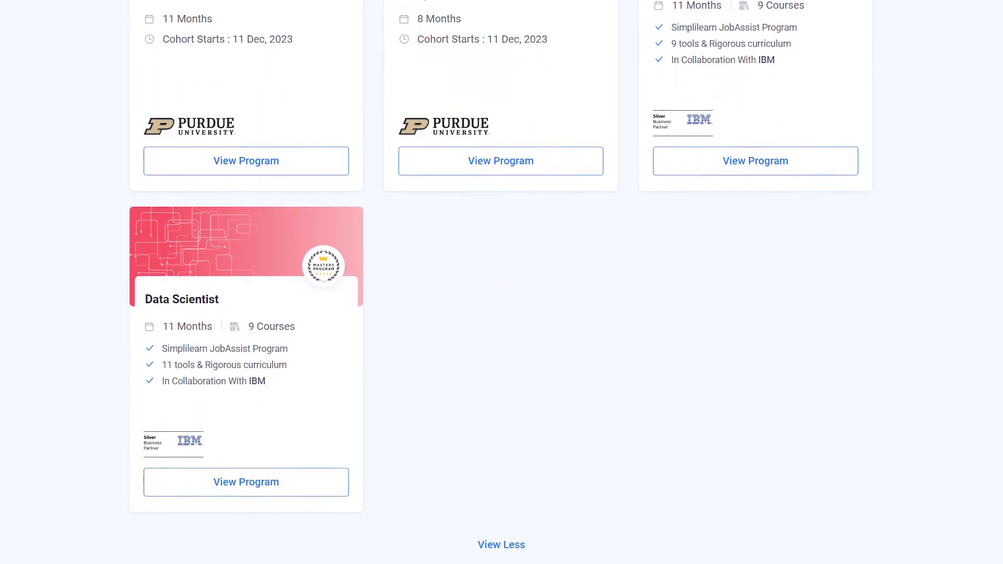
{"action": "scroll", "coordinate": [502, 282], "scroll_direction": "down", "scroll_amount": 3}
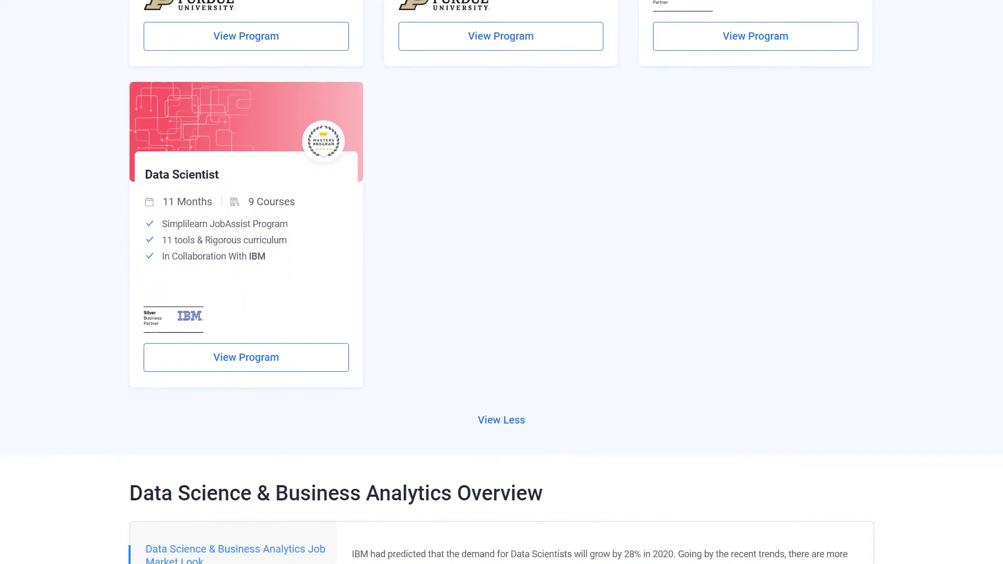
{"action": "scroll", "coordinate": [501, 282], "scroll_direction": "down", "scroll_amount": 3}
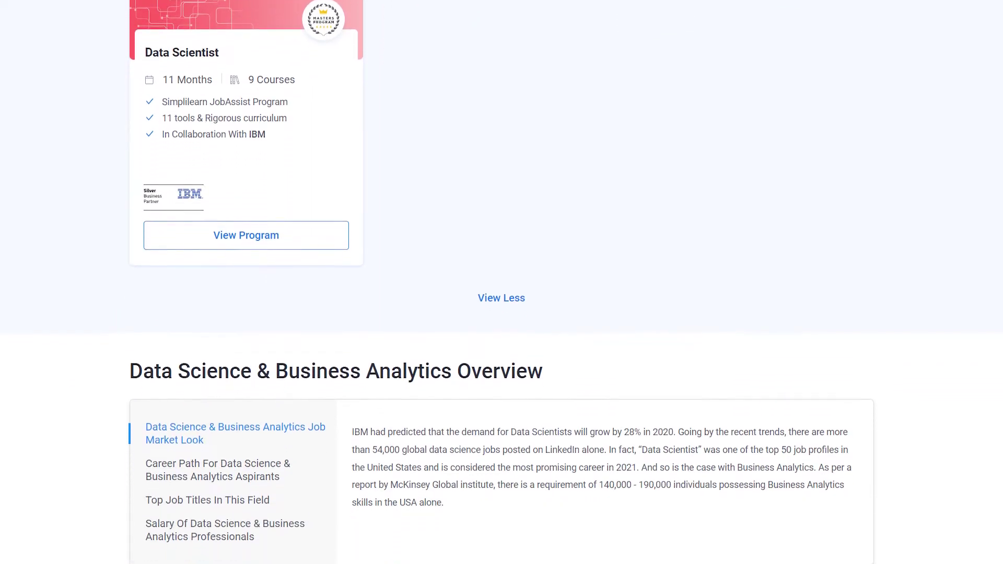
{"action": "scroll", "coordinate": [501, 282], "scroll_direction": "down", "scroll_amount": 3}
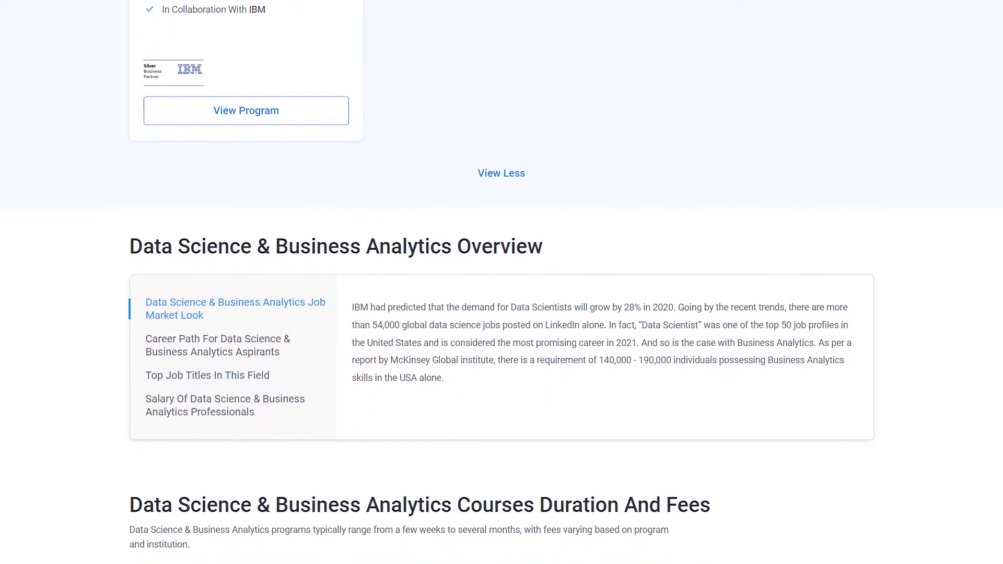
{"action": "scroll", "coordinate": [502, 282], "scroll_direction": "down", "scroll_amount": 3}
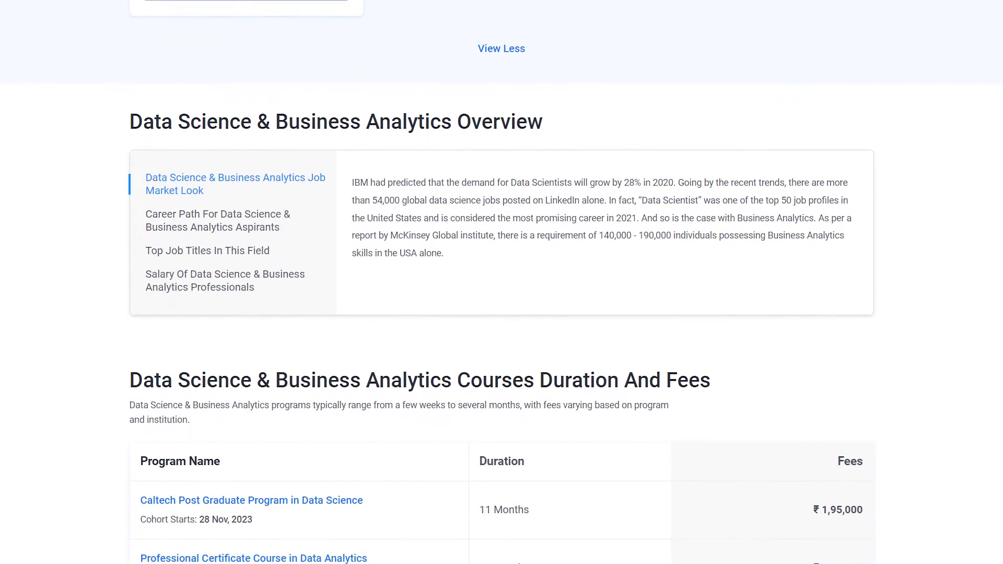
{"action": "scroll", "coordinate": [501, 282], "scroll_direction": "down", "scroll_amount": 3}
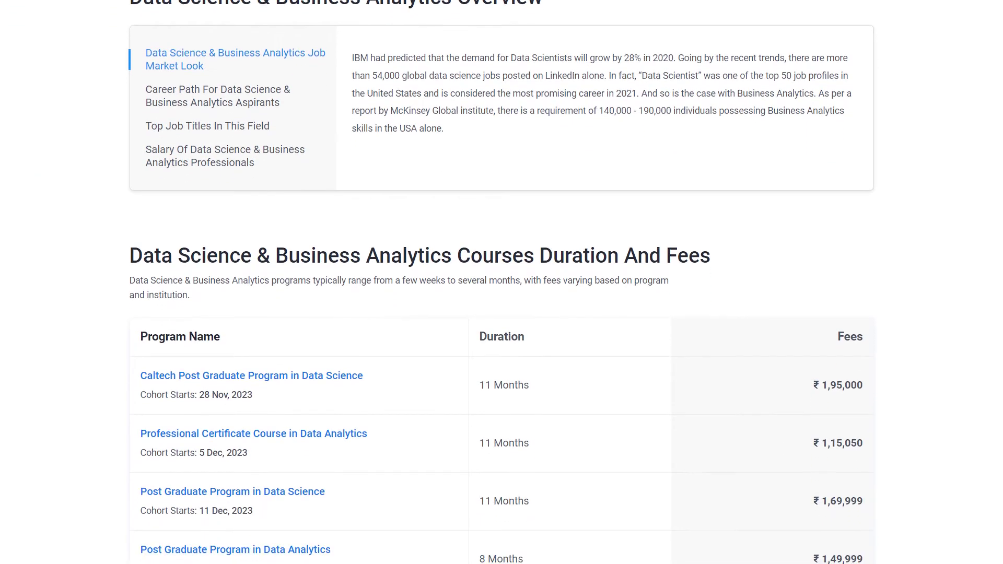
{"action": "scroll", "coordinate": [501, 282], "scroll_direction": "down", "scroll_amount": 3}
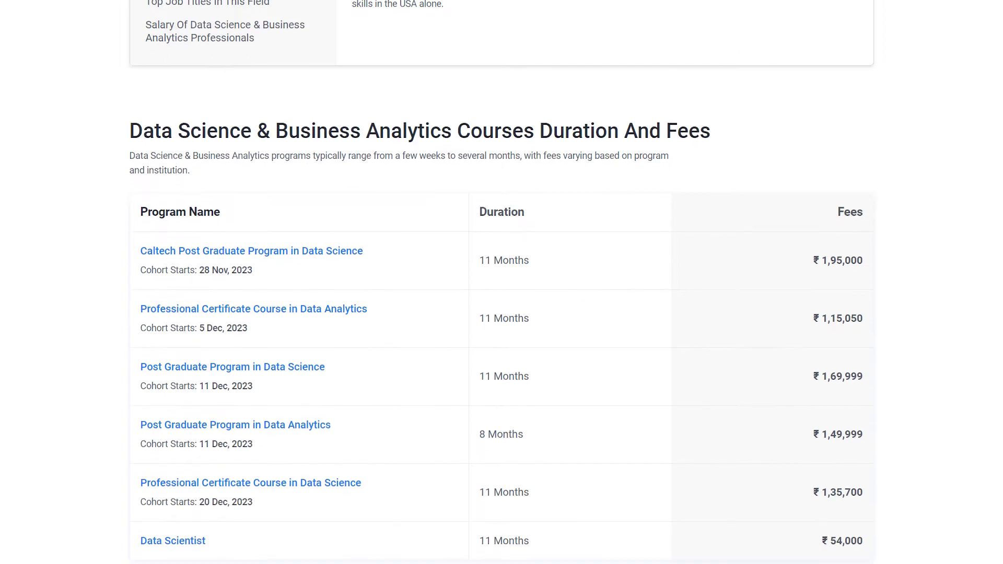
{"action": "scroll", "coordinate": [501, 282], "scroll_direction": "down", "scroll_amount": 3}
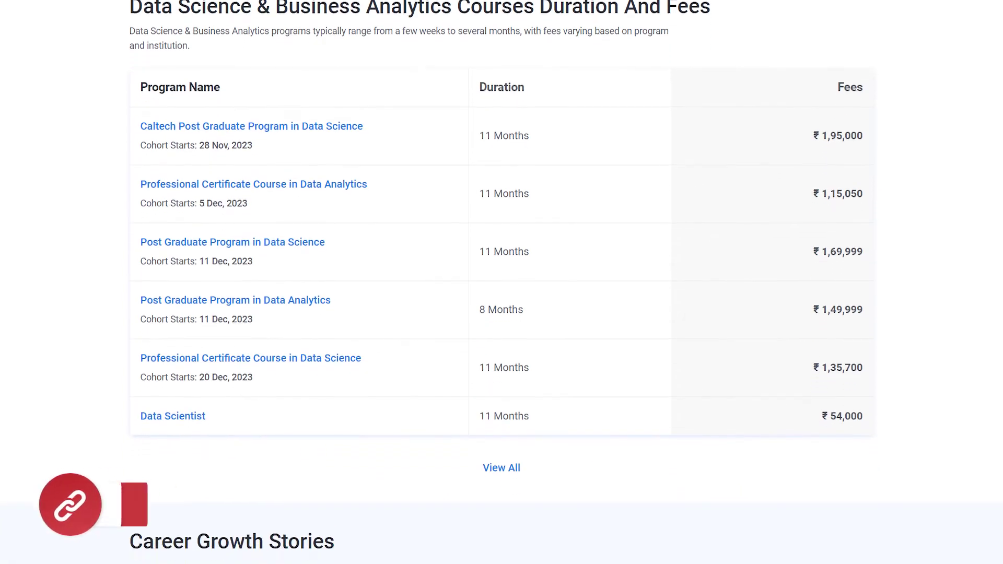
{"action": "scroll", "coordinate": [501, 282], "scroll_direction": "down", "scroll_amount": 3}
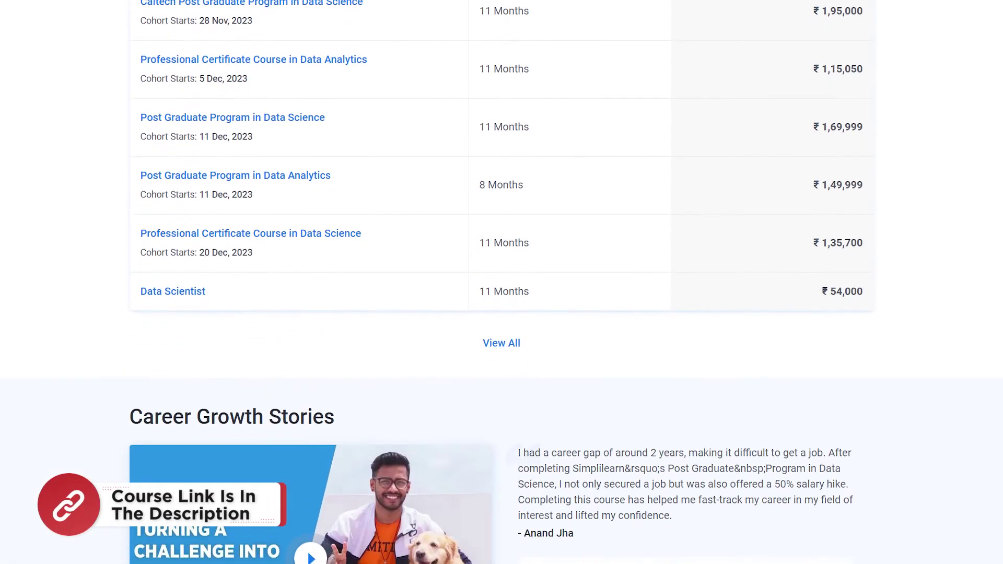
{"action": "scroll", "coordinate": [501, 282], "scroll_direction": "down", "scroll_amount": 3}
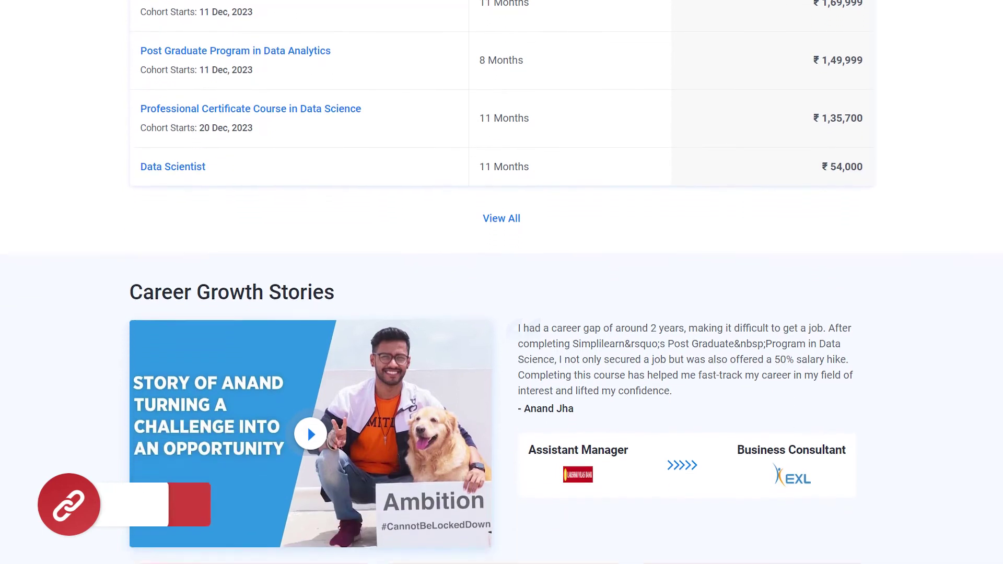
{"action": "scroll", "coordinate": [502, 282], "scroll_direction": "down", "scroll_amount": 1}
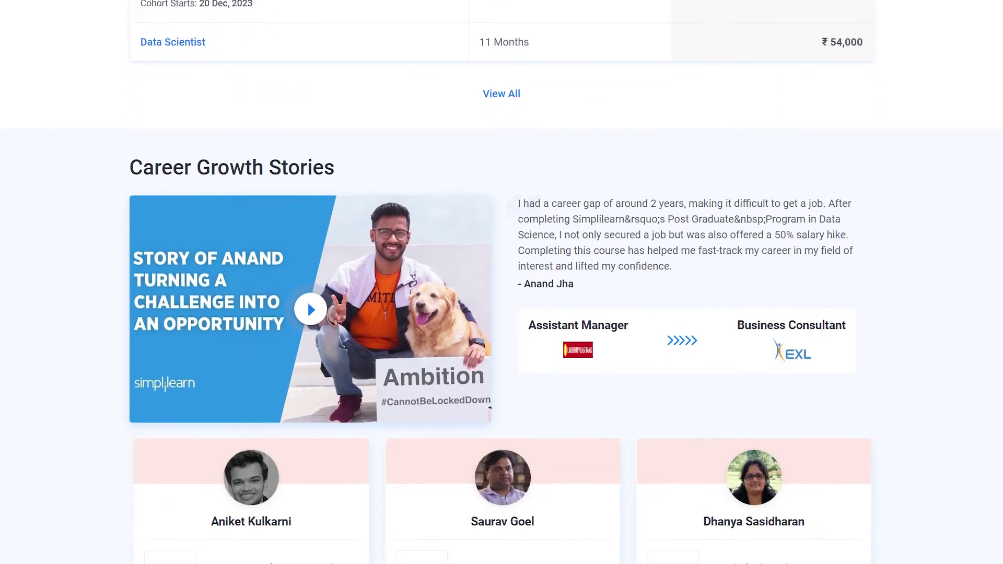
{"action": "scroll", "coordinate": [501, 282], "scroll_direction": "down", "scroll_amount": 2}
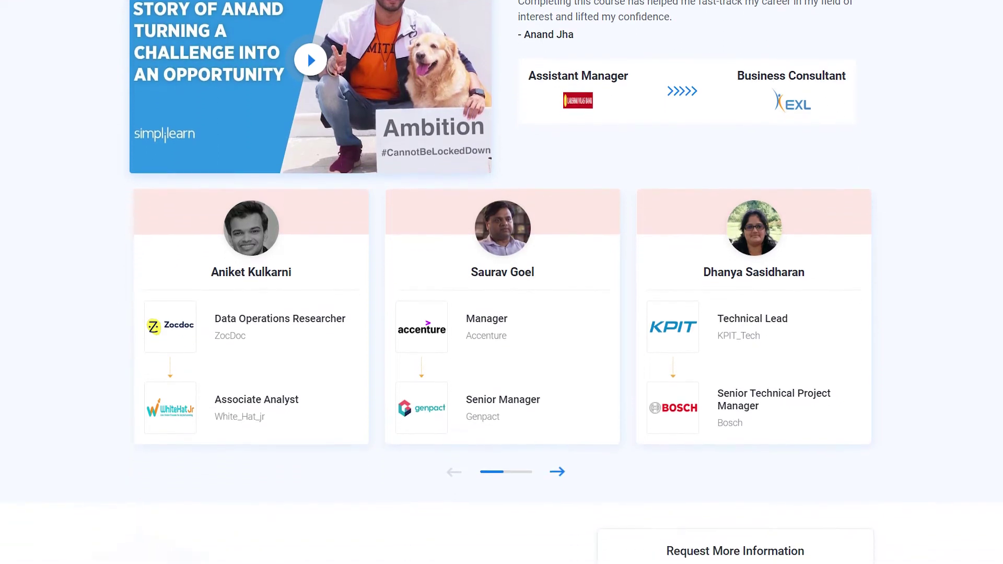
{"action": "scroll", "coordinate": [501, 282], "scroll_direction": "down", "scroll_amount": 3}
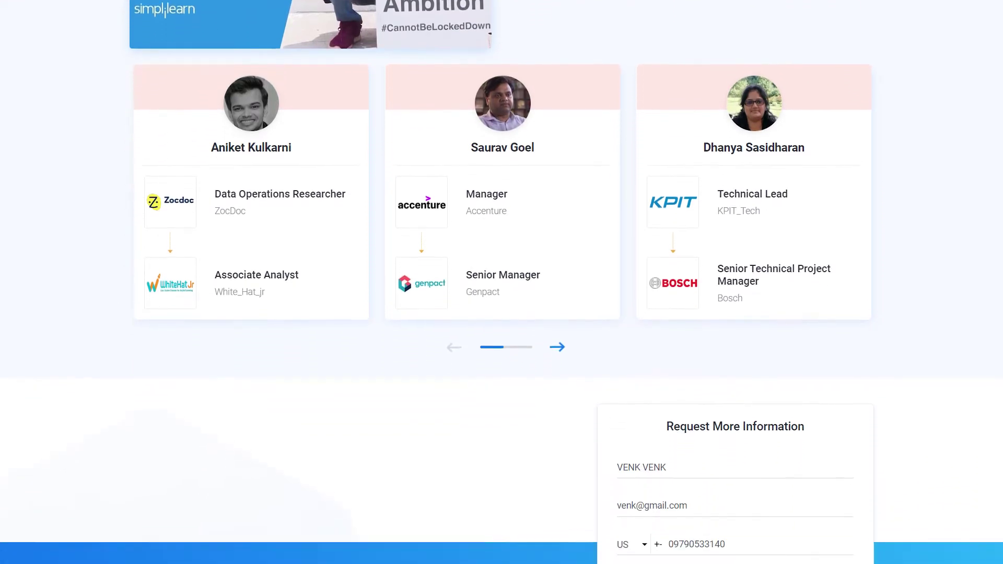
{"action": "scroll", "coordinate": [501, 282], "scroll_direction": "down", "scroll_amount": 3}
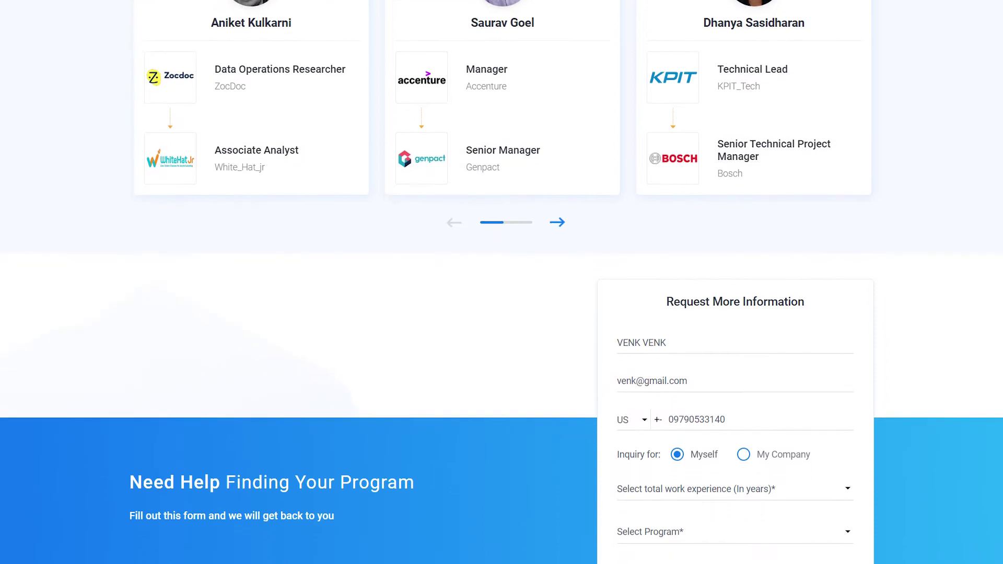
{"action": "scroll", "coordinate": [501, 282], "scroll_direction": "down", "scroll_amount": 3}
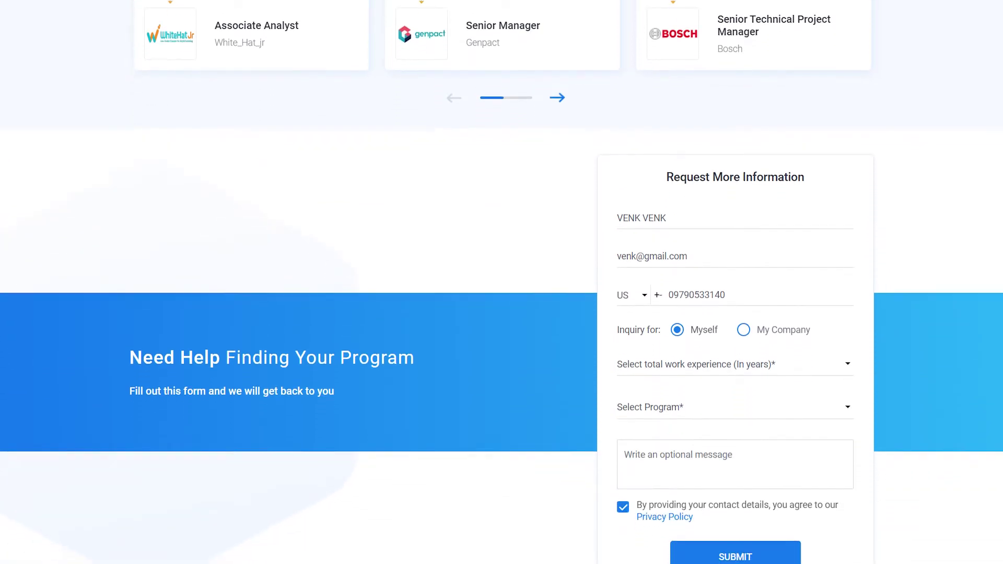
{"action": "scroll", "coordinate": [501, 282], "scroll_direction": "down", "scroll_amount": 3}
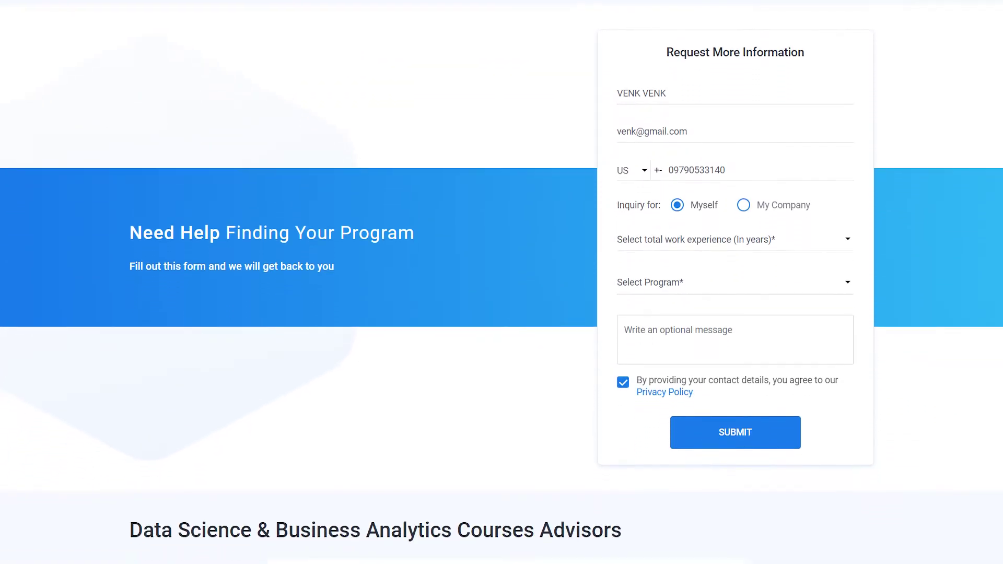
{"action": "scroll", "coordinate": [502, 282], "scroll_direction": "down", "scroll_amount": 3}
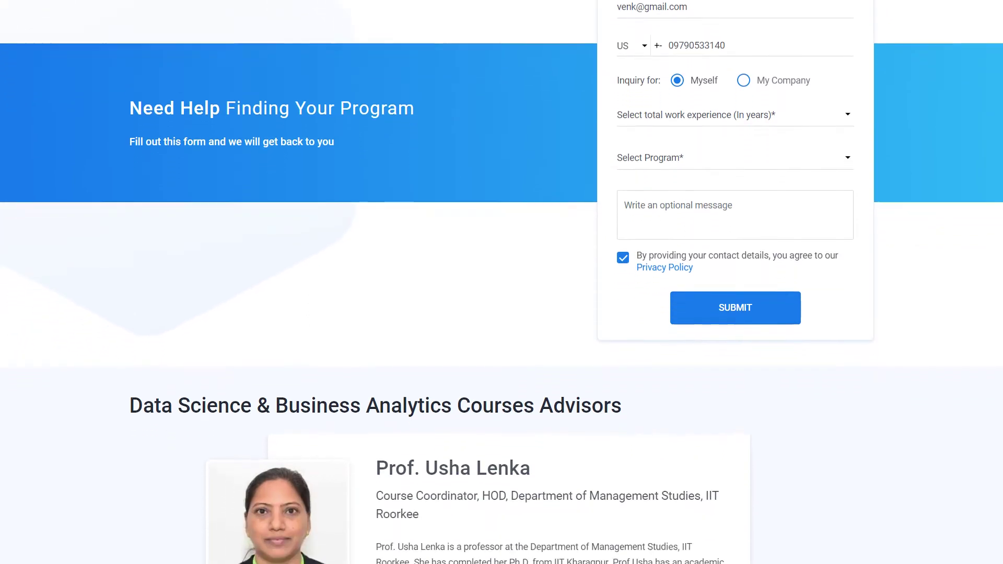
{"action": "scroll", "coordinate": [501, 282], "scroll_direction": "down", "scroll_amount": 3}
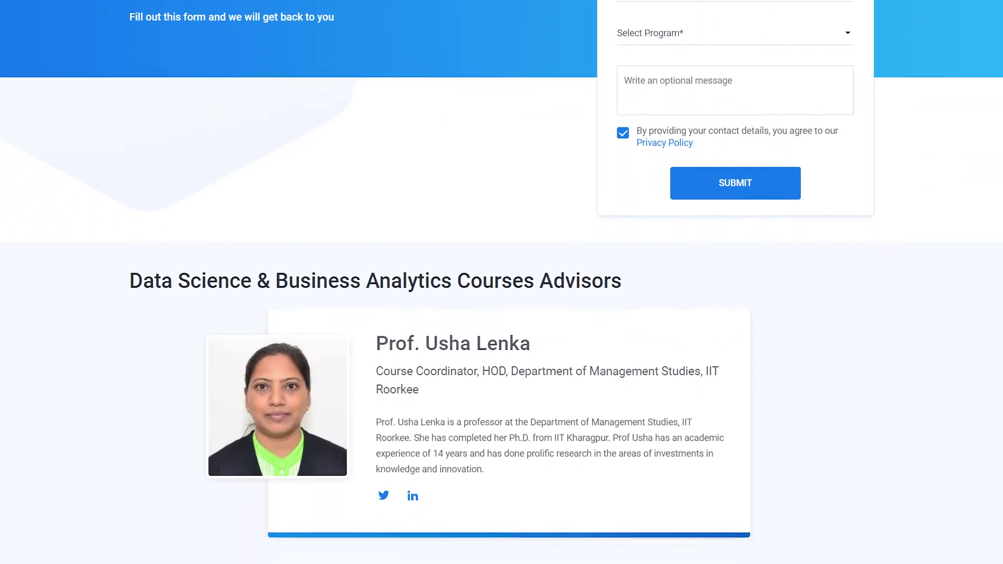
{"action": "scroll", "coordinate": [502, 282], "scroll_direction": "down", "scroll_amount": 3}
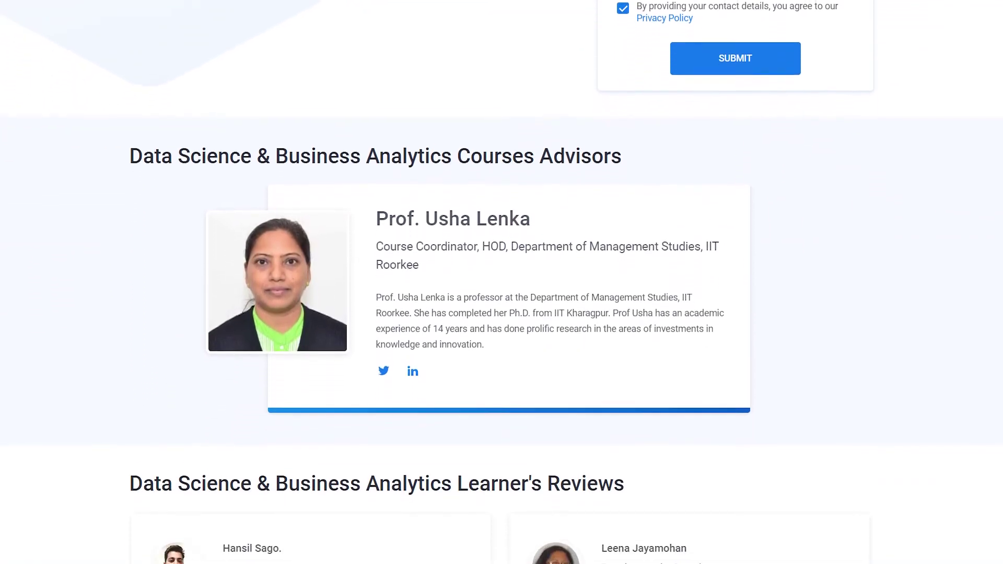
{"action": "scroll", "coordinate": [502, 282], "scroll_direction": "down", "scroll_amount": 3}
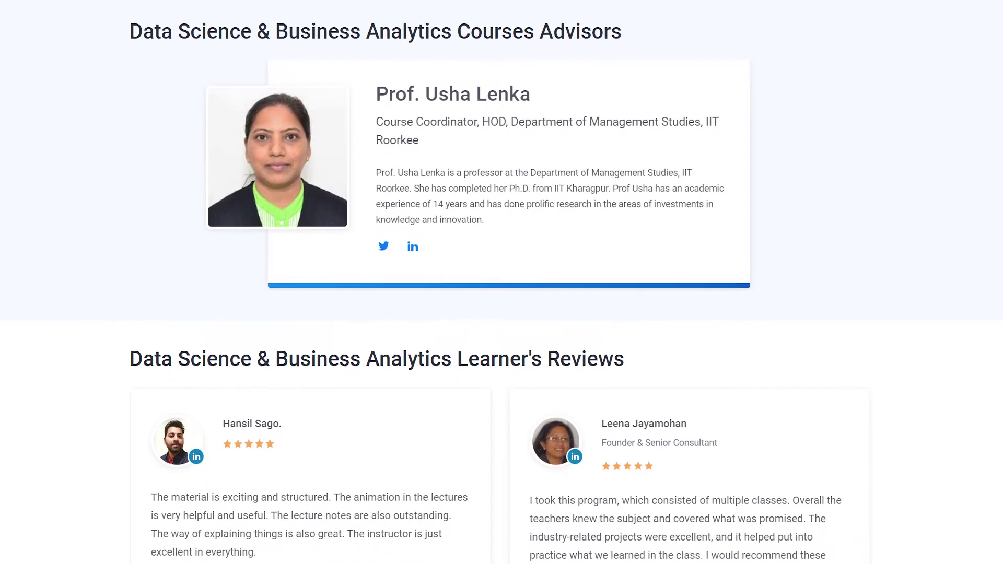
{"action": "scroll", "coordinate": [501, 282], "scroll_direction": "down", "scroll_amount": 1}
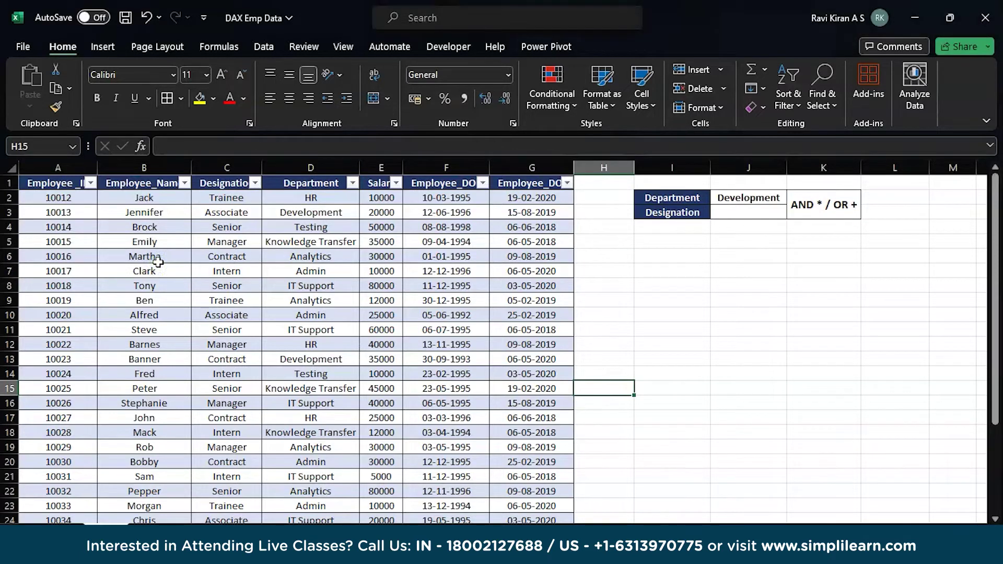
{"action": "left_click", "coordinate": [157, 261]}
{"action": "key", "text": "ctrl+a"}
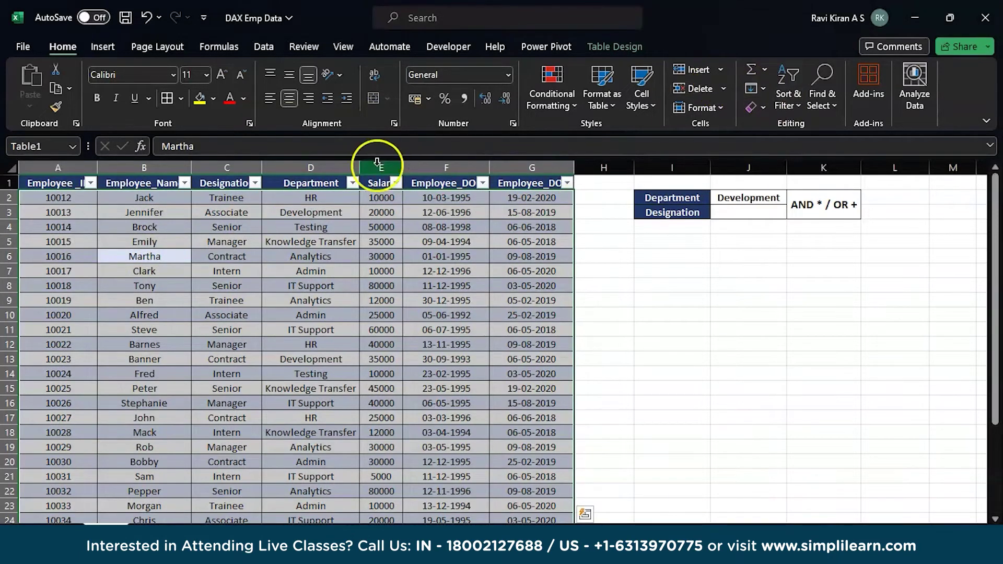
{"action": "left_click", "coordinate": [341, 212]}
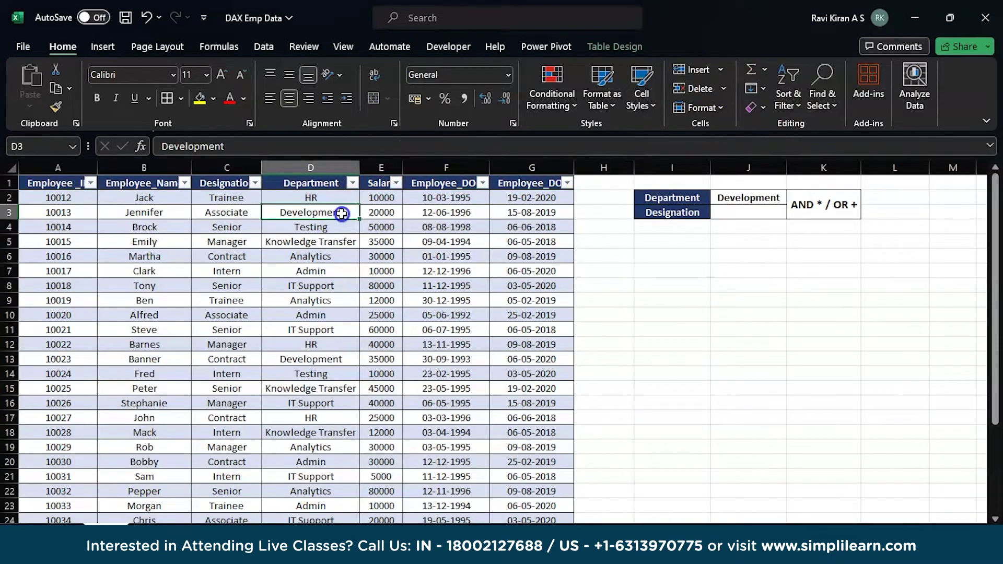
{"action": "left_click", "coordinate": [353, 183]}
{"action": "left_click", "coordinate": [465, 288]}
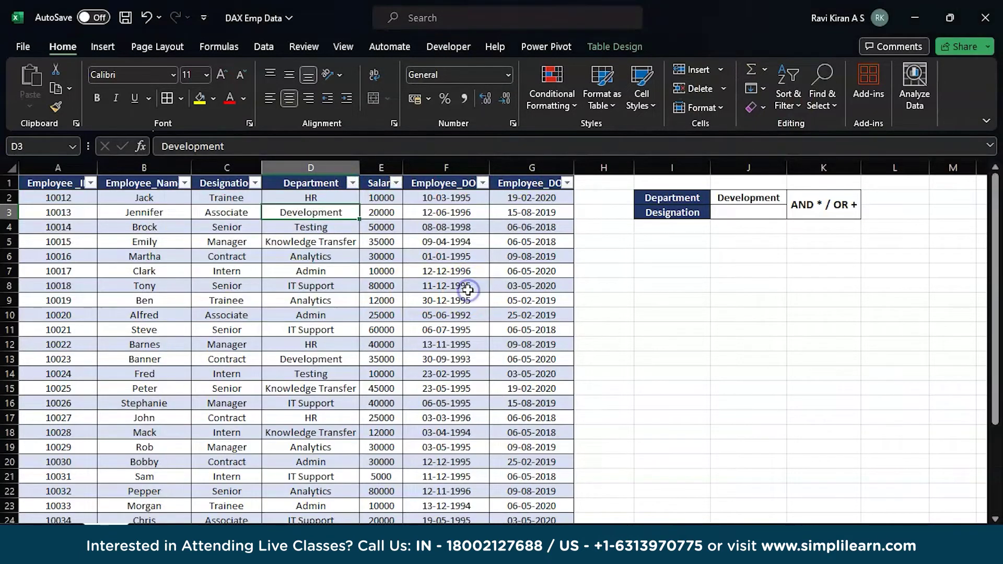
{"action": "key", "text": "ctrl+a"}
{"action": "left_click", "coordinate": [788, 89]}
{"action": "left_click", "coordinate": [803, 184]}
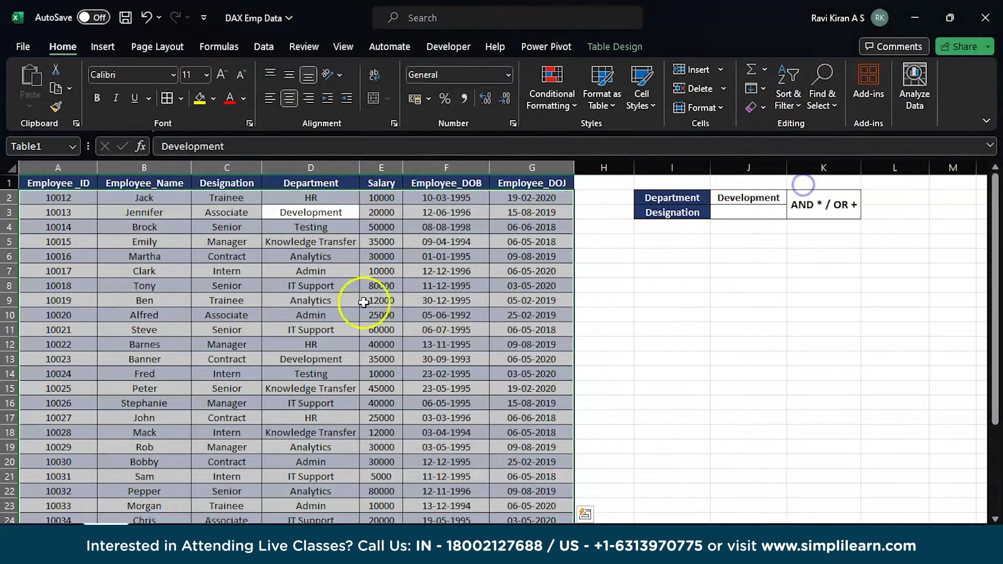
{"action": "left_click", "coordinate": [372, 299]}
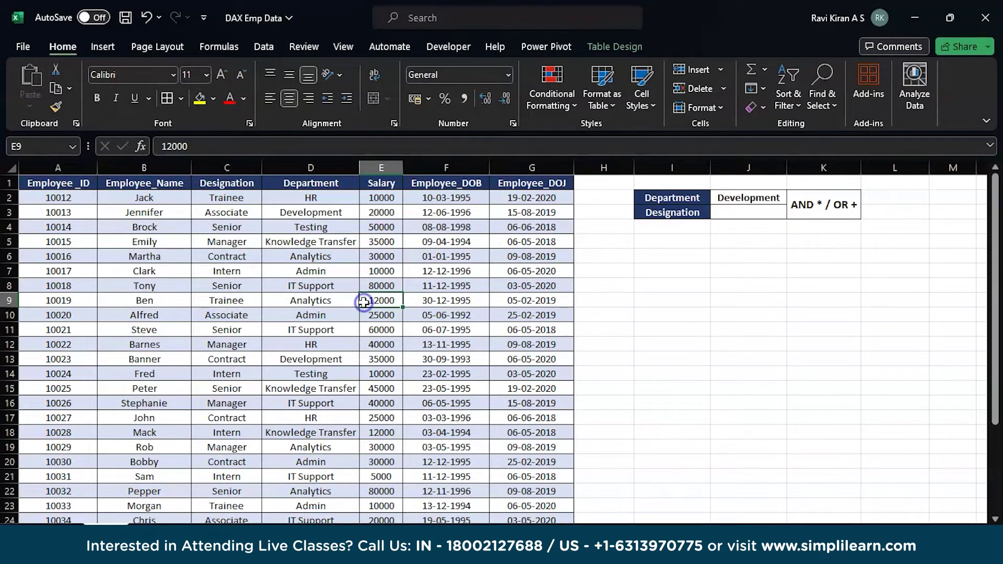
{"action": "key", "text": "ctrl+a"}
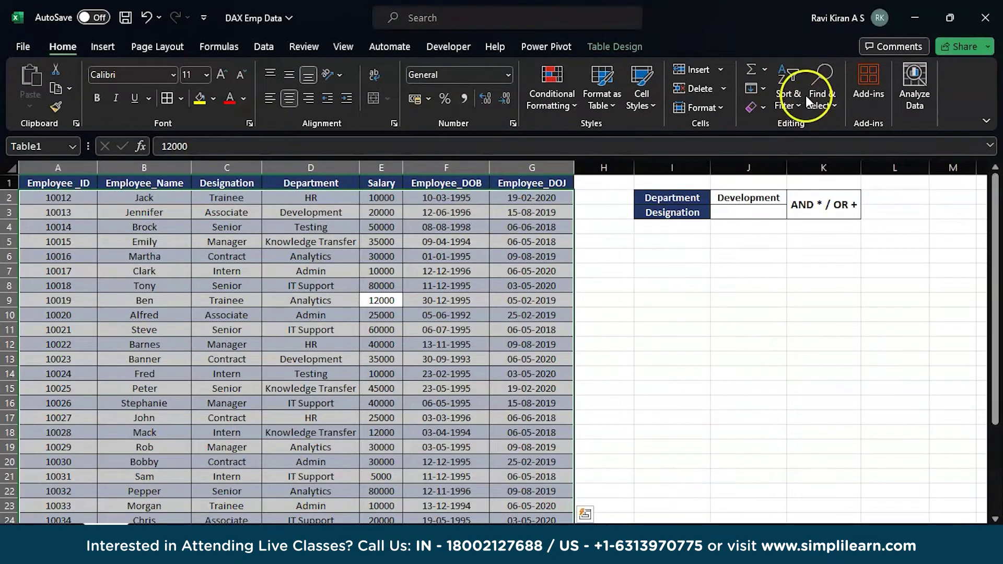
{"action": "left_click", "coordinate": [791, 105]}
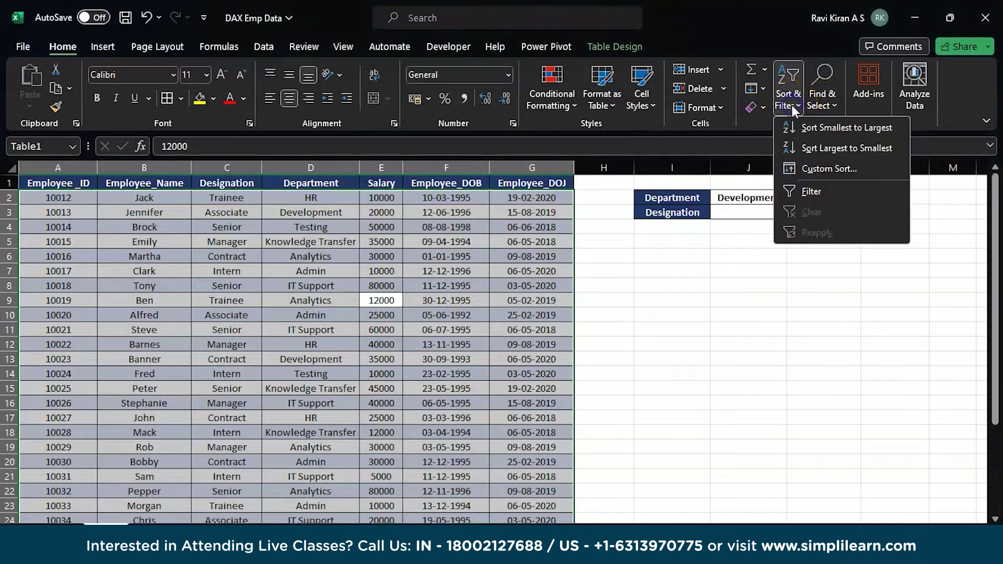
{"action": "left_click", "coordinate": [809, 187]}
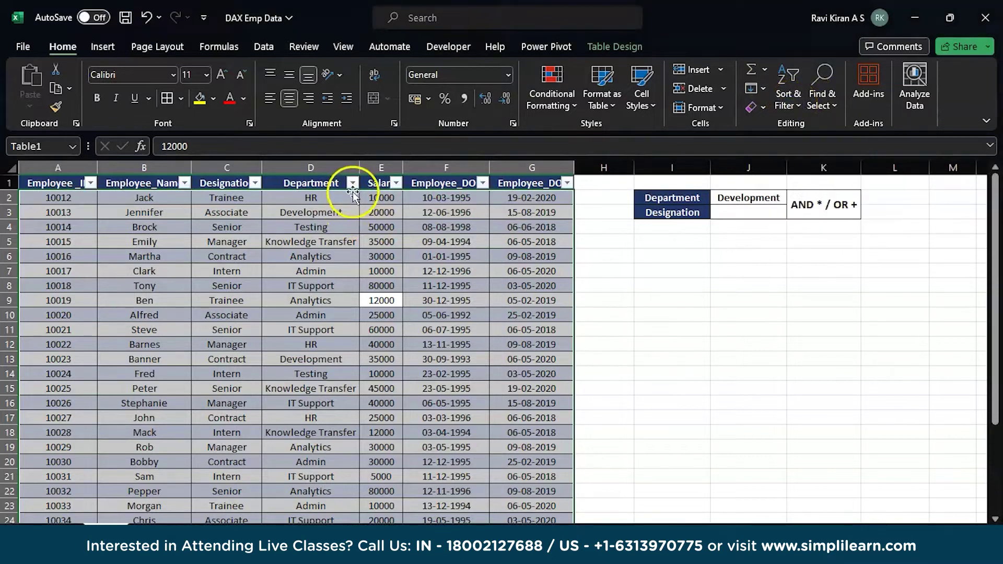
{"action": "left_click", "coordinate": [354, 183]}
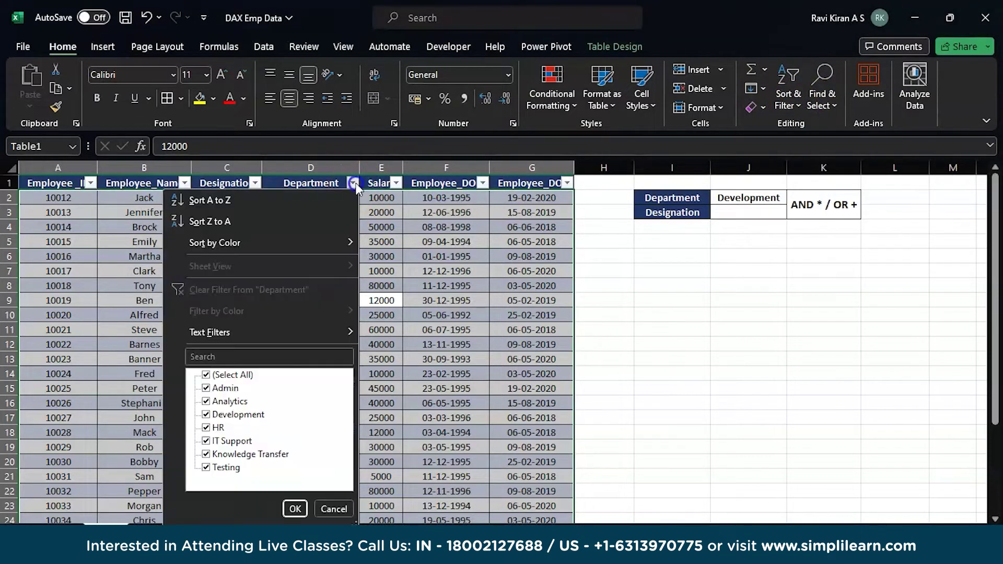
{"action": "left_click", "coordinate": [207, 375]}
{"action": "left_click", "coordinate": [206, 388]}
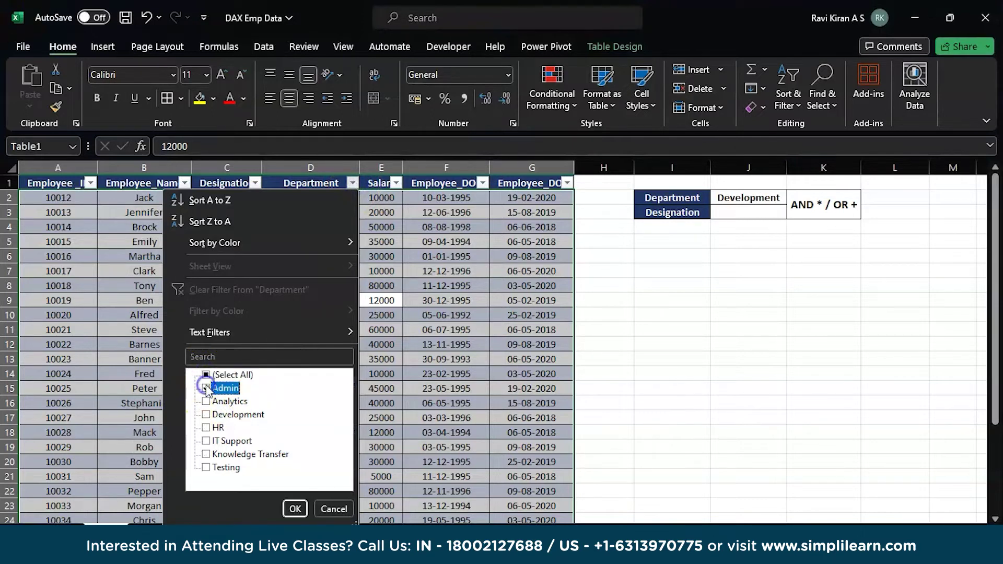
{"action": "left_click", "coordinate": [206, 401]}
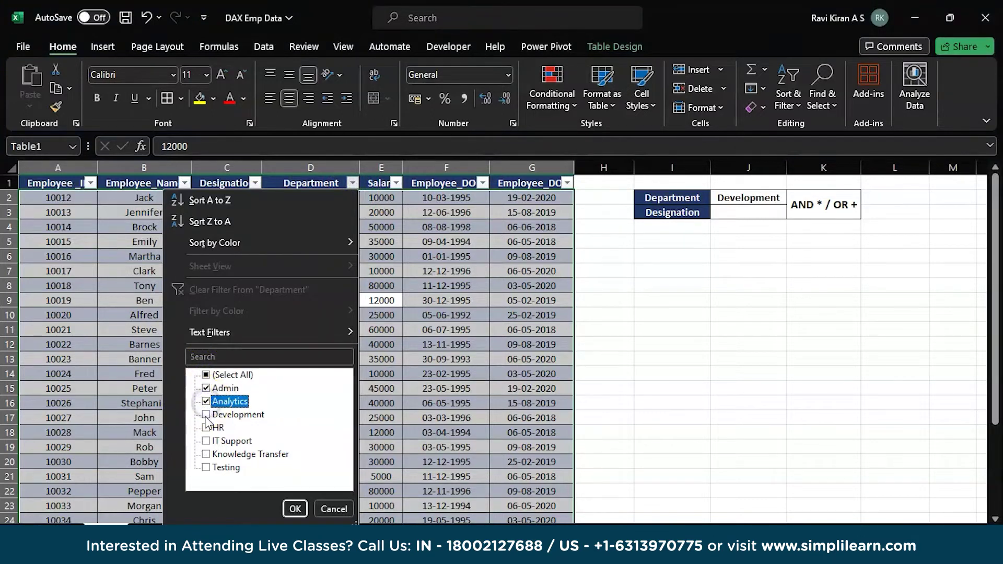
{"action": "left_click", "coordinate": [206, 414]}
{"action": "left_click", "coordinate": [295, 509]}
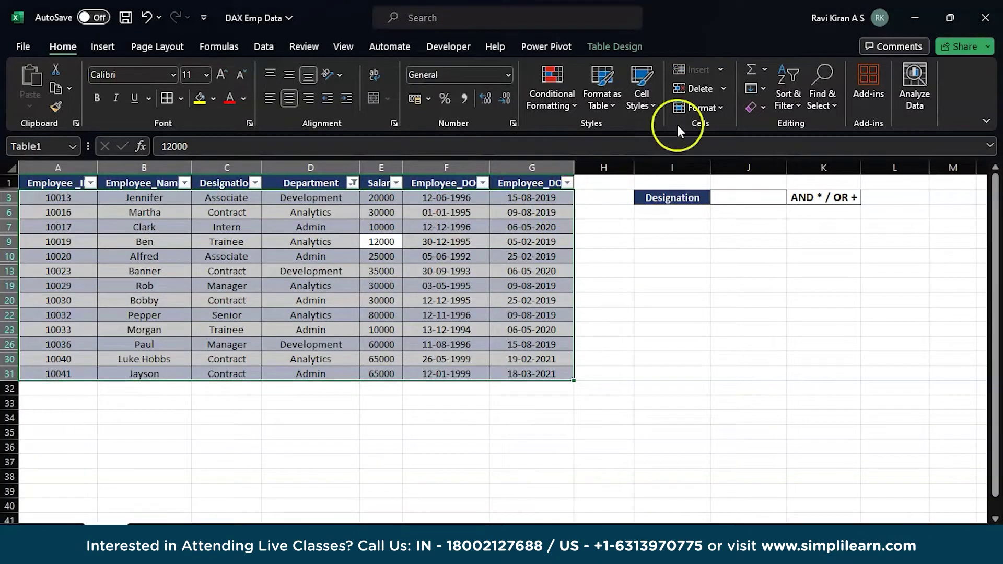
{"action": "key", "text": "ctrl+z"}
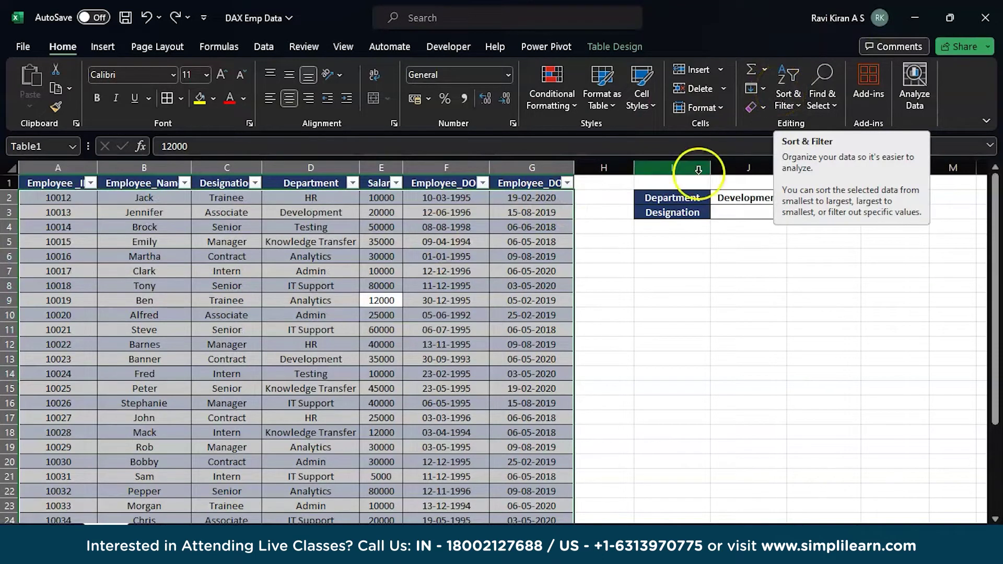
{"action": "left_click", "coordinate": [664, 243]}
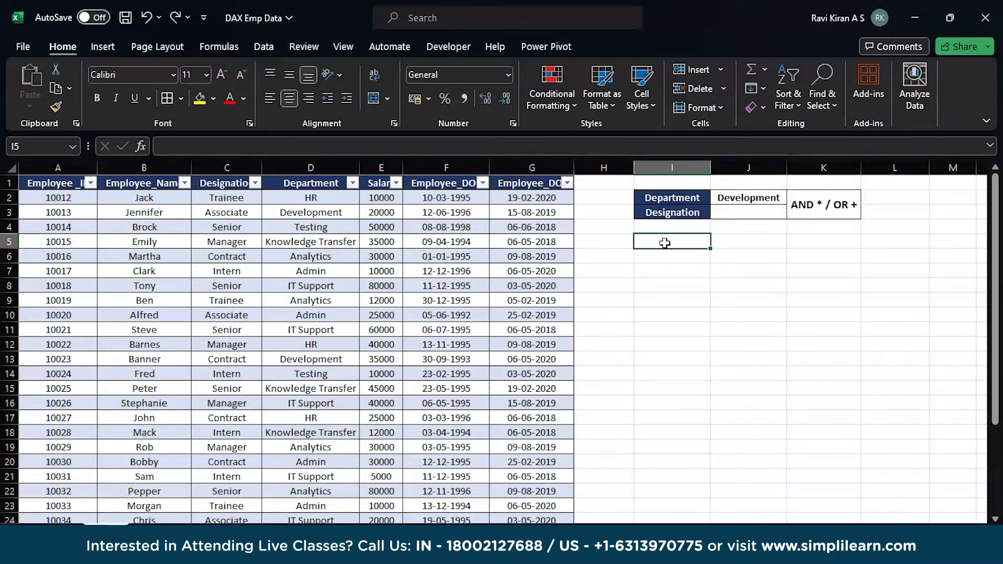
Step: Begin a FILTER formula in I5 by typing =fil and accepting FILTER from autocomplete
{"action": "type", "text": "=fil"}
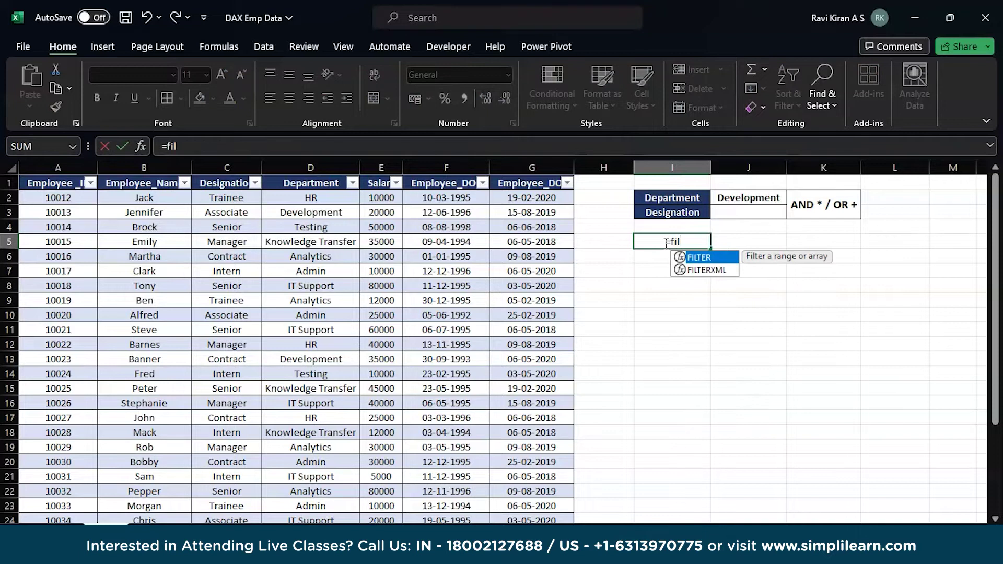
{"action": "key", "text": "Tab"}
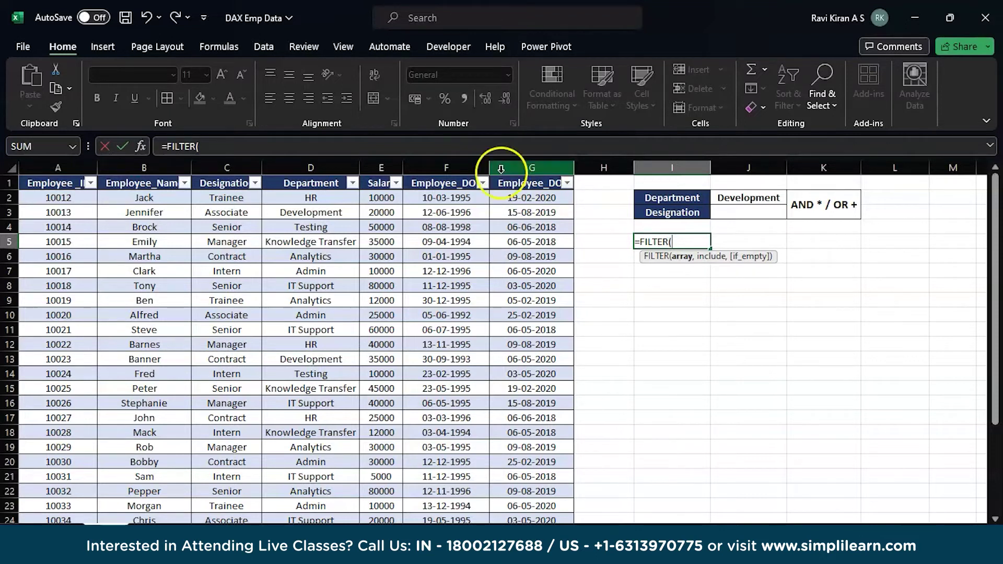
Step: Complete I5 as =FILTER(Table1,Table1[Department]=J2,"Not Found") to list the Development employees
{"action": "left_click", "coordinate": [19, 181]}
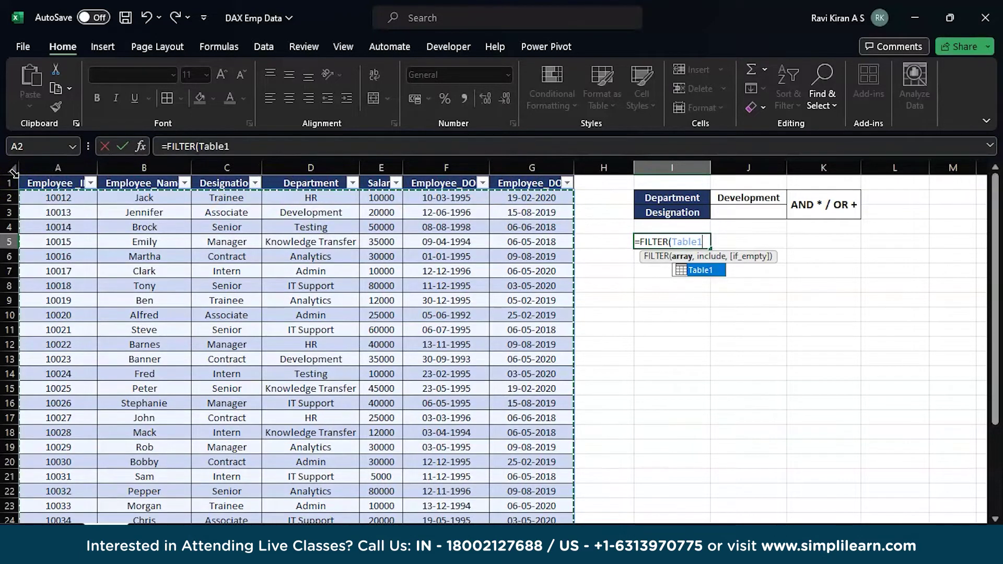
{"action": "type", "text": ","}
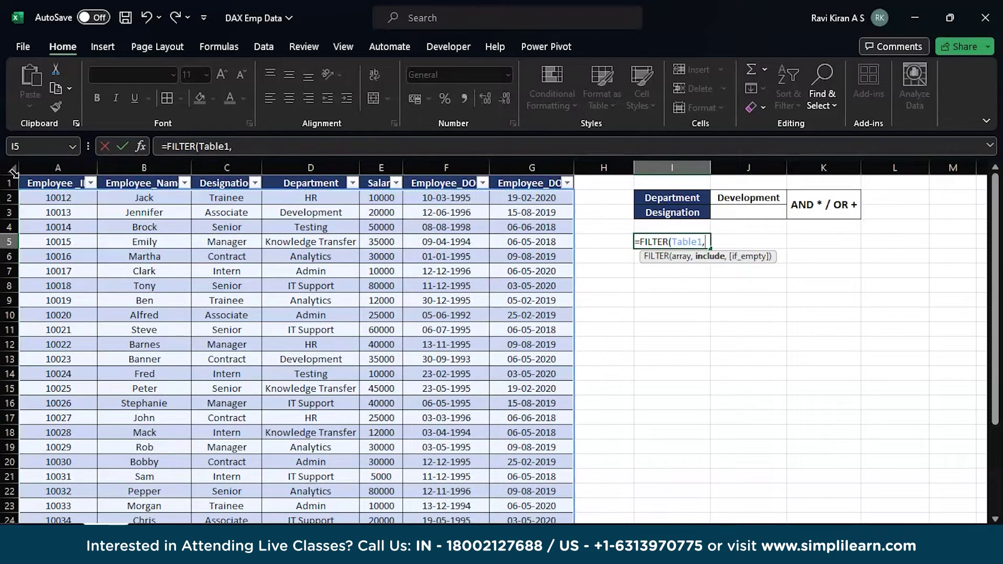
{"action": "left_click", "coordinate": [320, 177]}
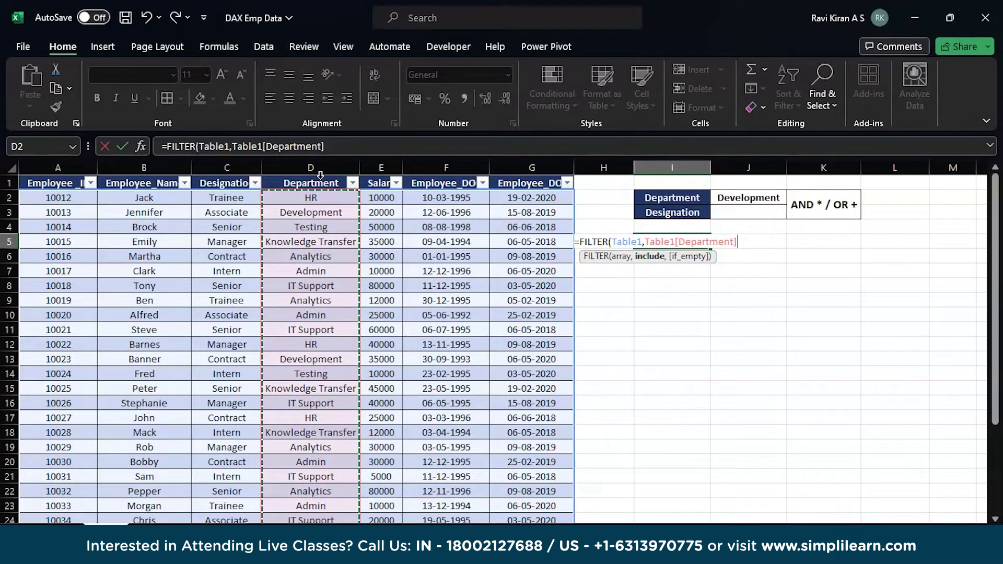
{"action": "type", "text": "="}
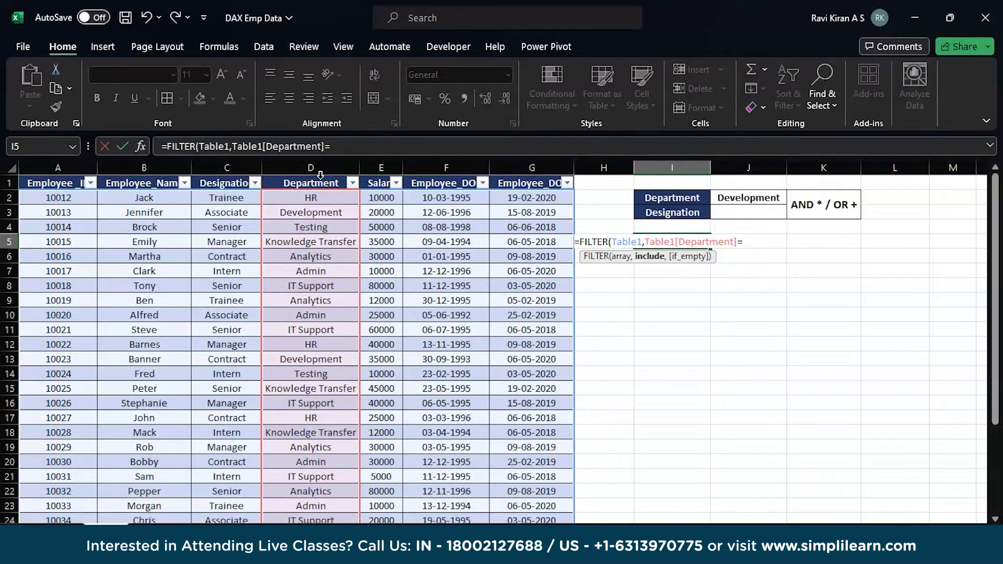
{"action": "left_click", "coordinate": [731, 198]}
{"action": "type", "text": ","}
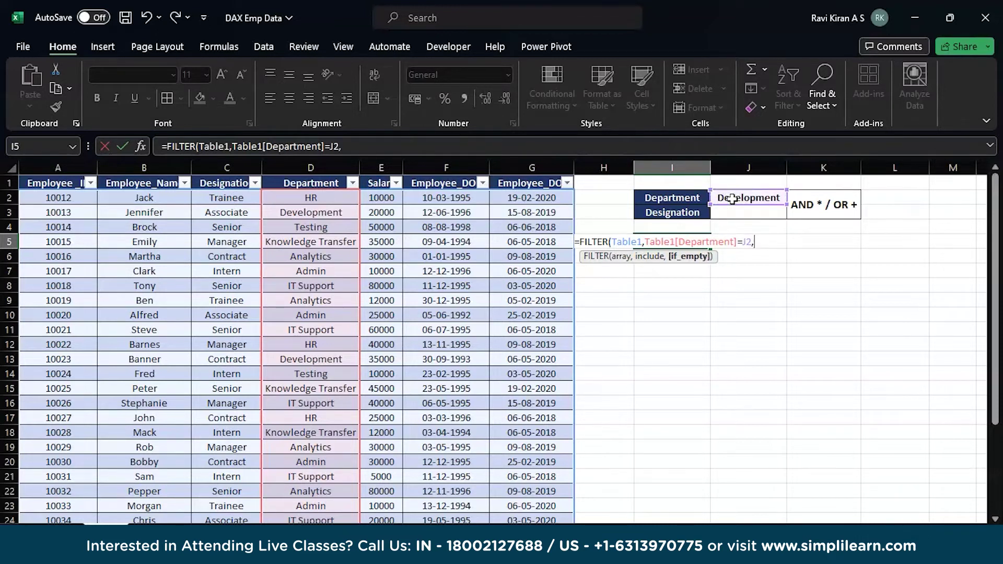
{"action": "type", "text": "\"No"}
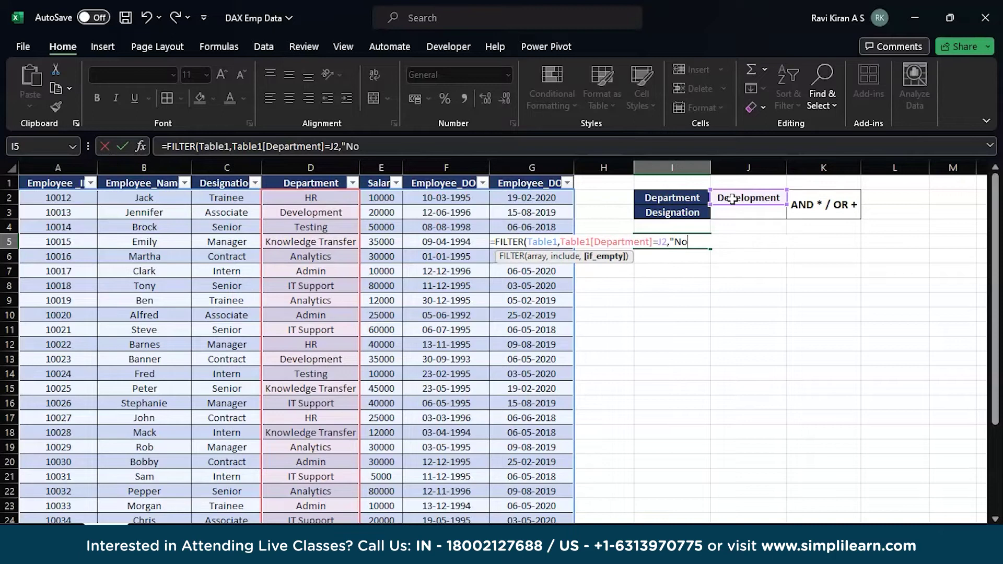
{"action": "type", "text": "t Found\")"}
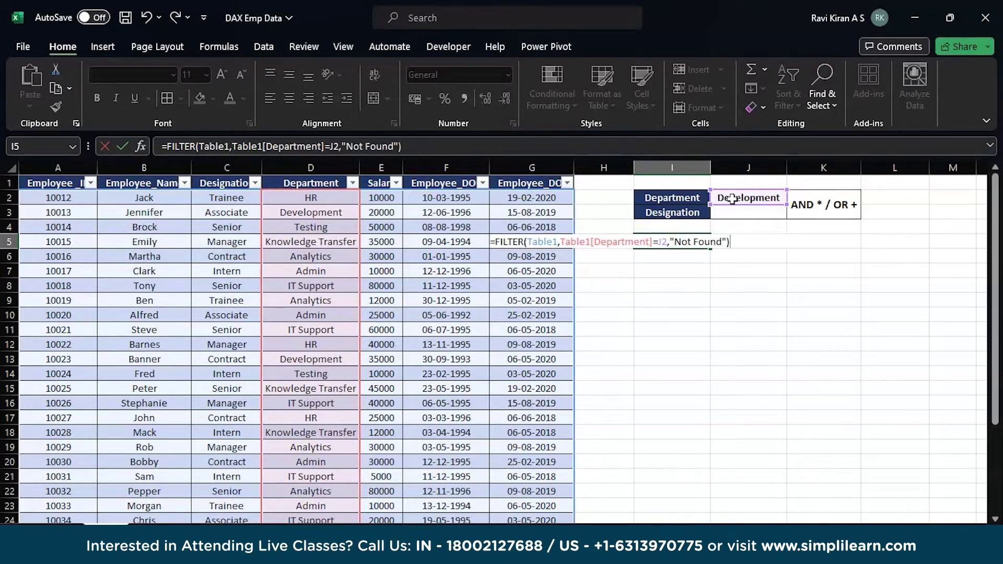
{"action": "key", "text": "Return"}
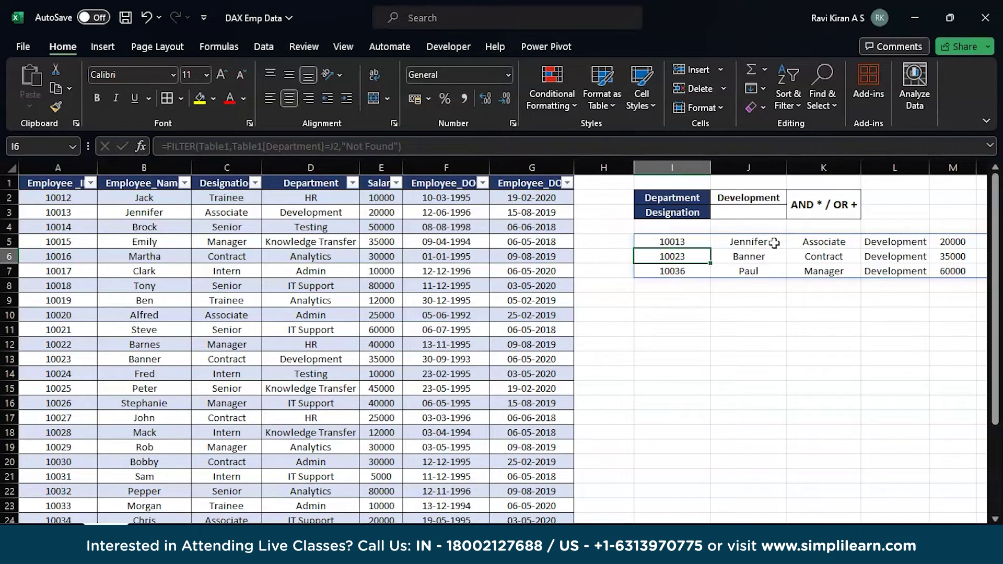
Step: Reopen I5's FILTER formula for editing, with the cursor before the Table1[Department] condition
{"action": "double_click", "coordinate": [697, 242]}
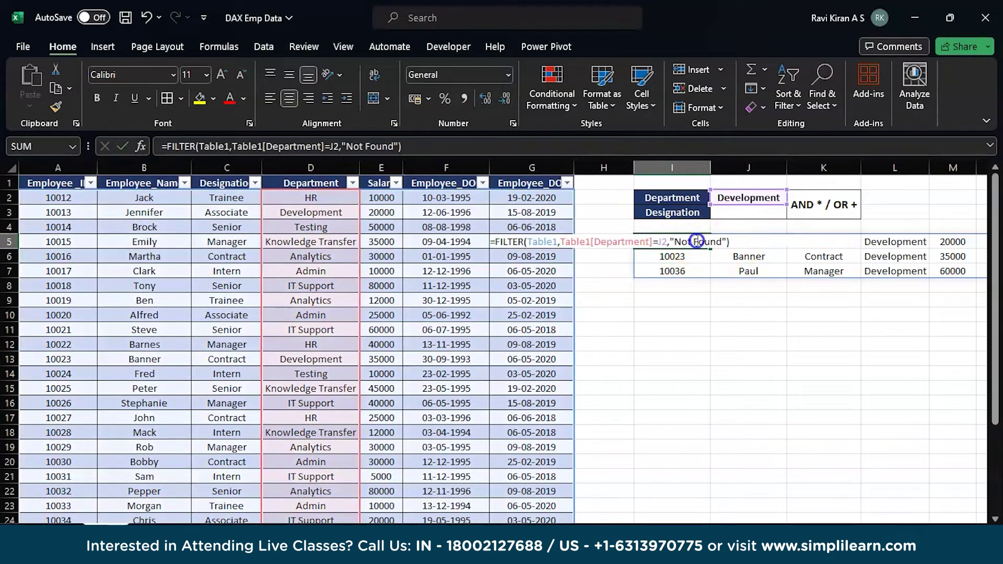
{"action": "left_click", "coordinate": [666, 242]}
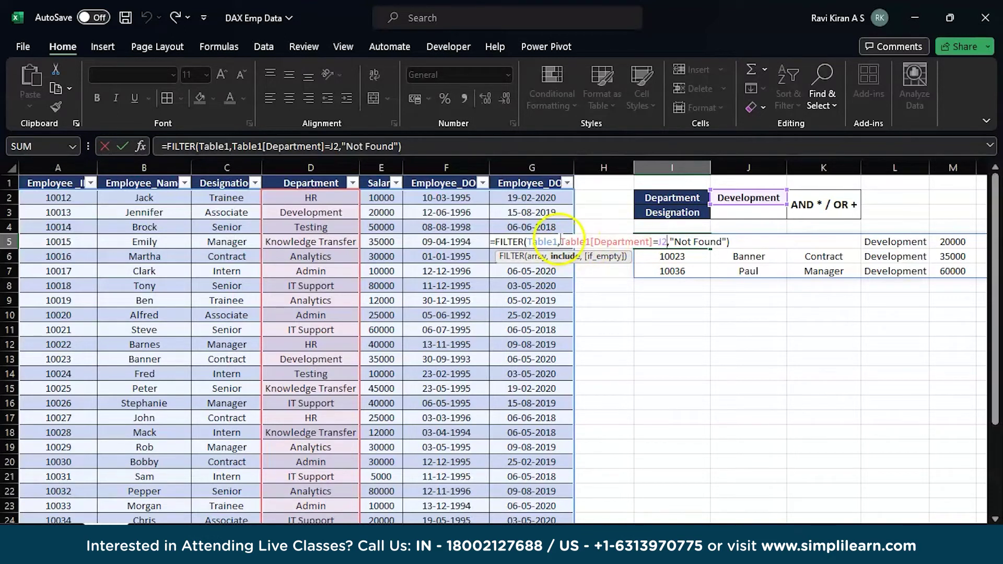
{"action": "left_click", "coordinate": [564, 240]}
Step: Change the condition to (Table1[Department]=J2)+(Table1[Department]=L2) and commit the formula
{"action": "left_click", "coordinate": [563, 239]}
{"action": "type", "text": "("}
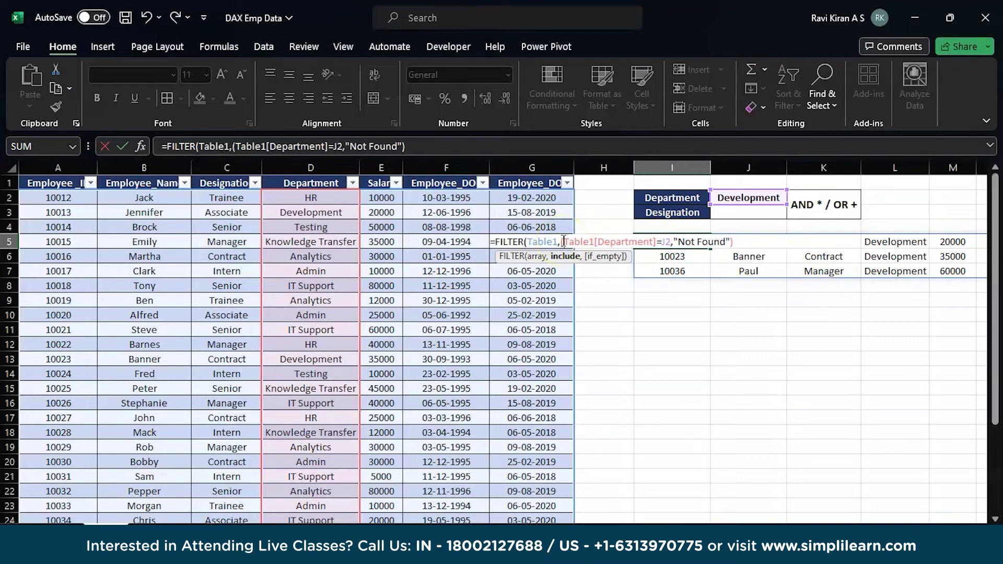
{"action": "left_click", "coordinate": [673, 242]}
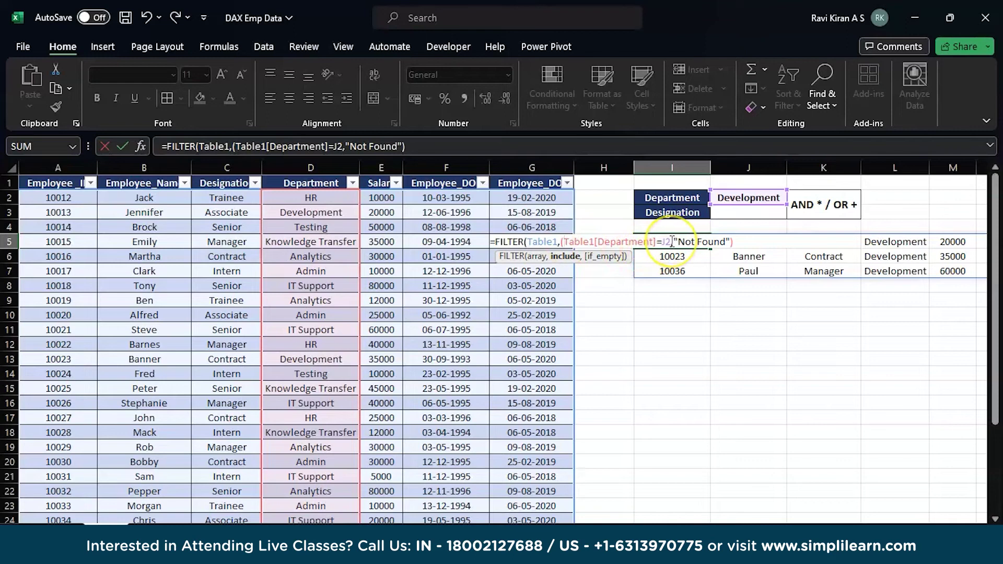
{"action": "left_click", "coordinate": [671, 240]}
{"action": "type", "text": ")"}
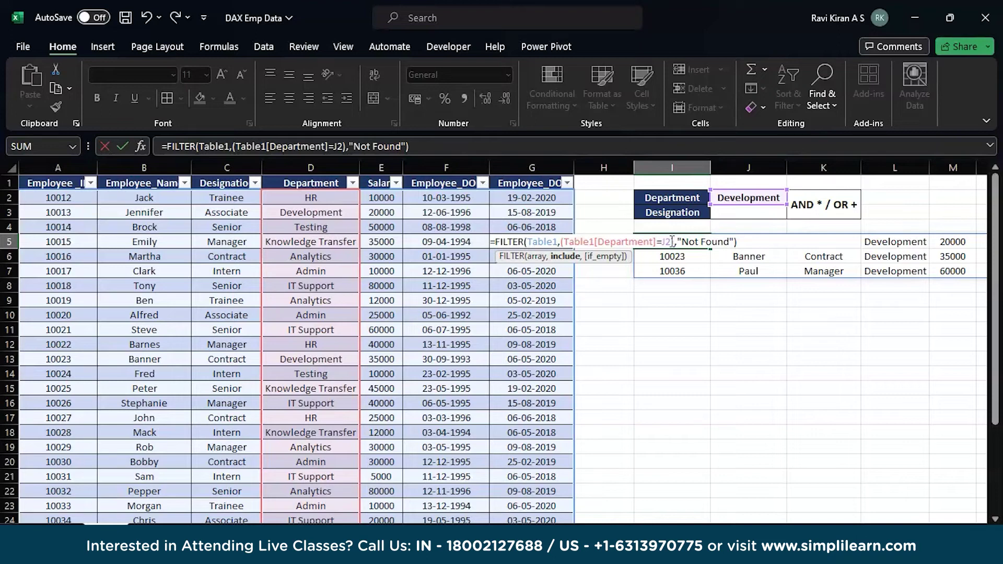
{"action": "type", "text": "+"}
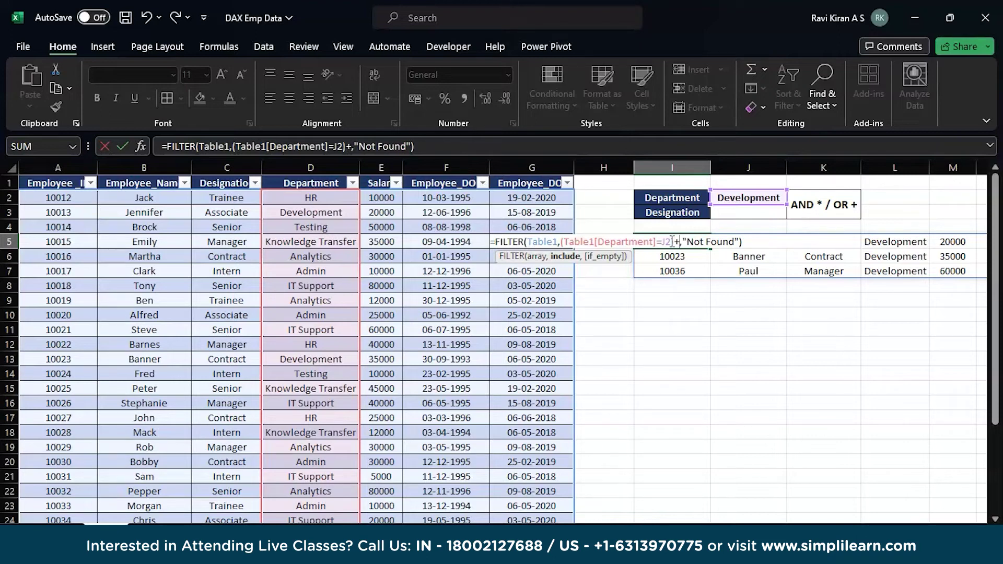
{"action": "type", "text": "("}
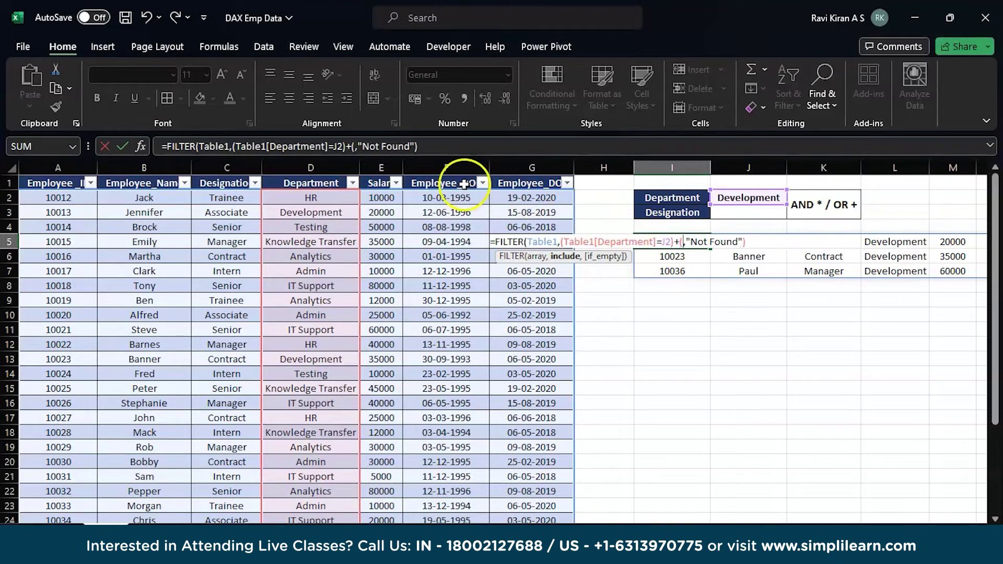
{"action": "left_click", "coordinate": [317, 174]}
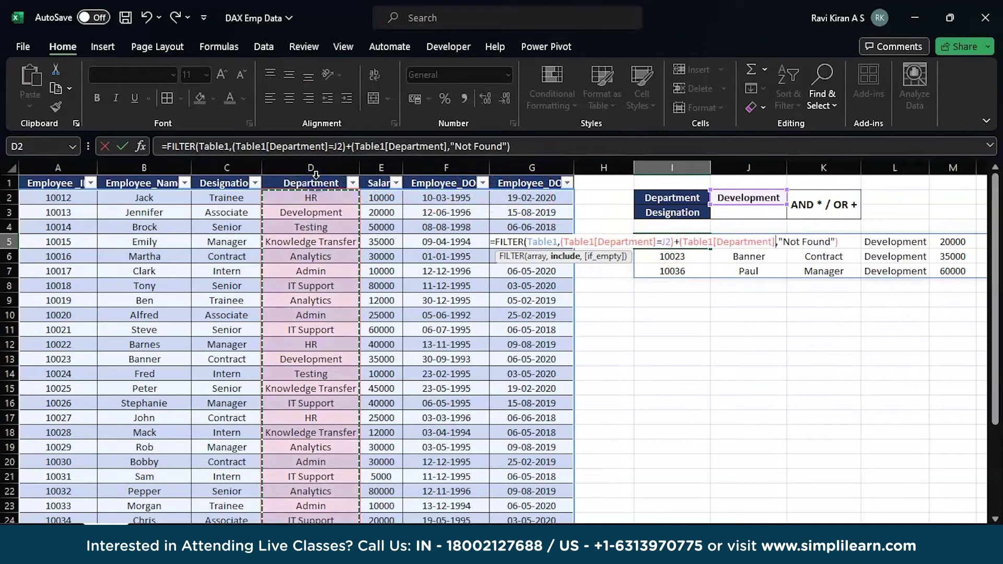
{"action": "type", "text": "="}
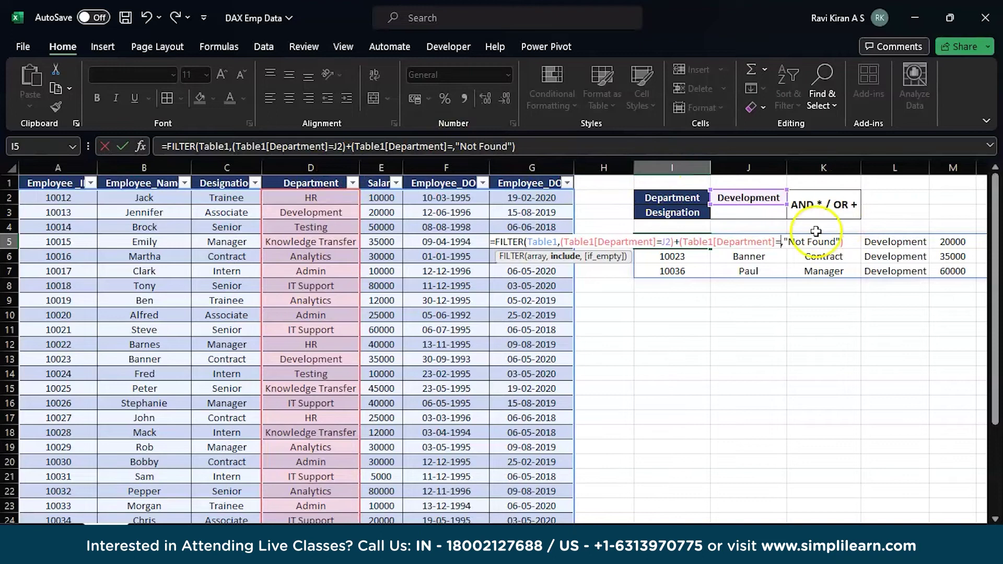
{"action": "left_click", "coordinate": [893, 192]}
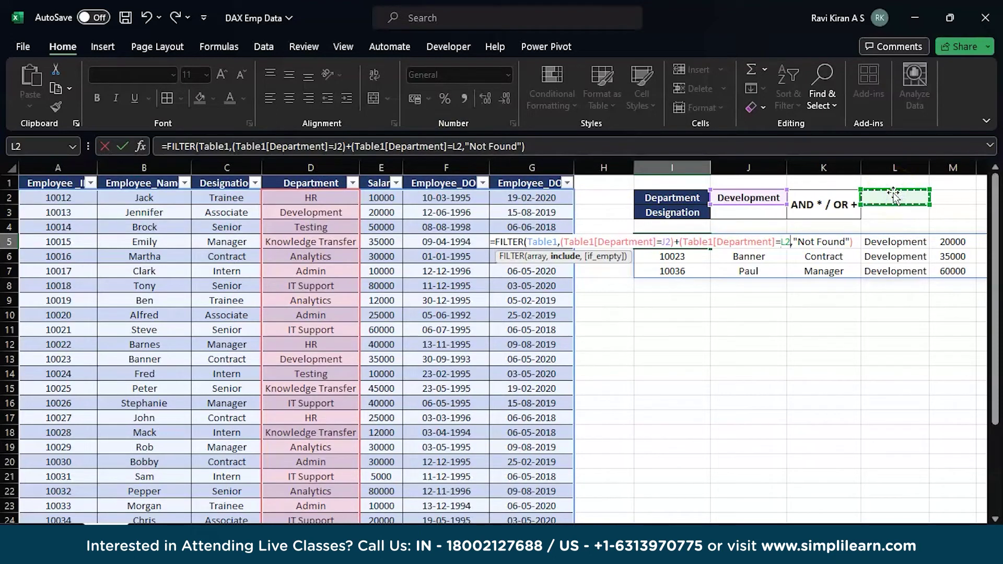
{"action": "type", "text": ")"}
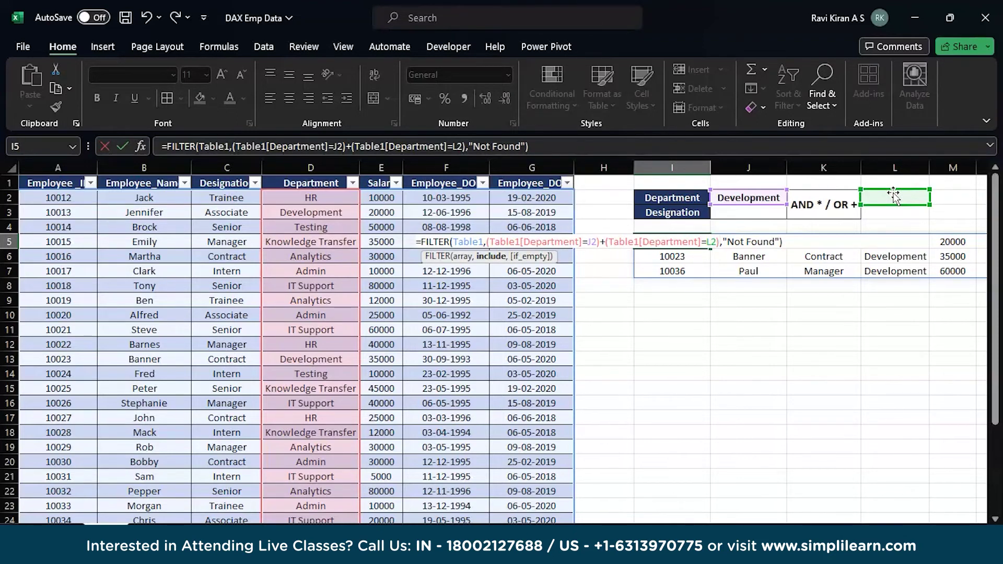
{"action": "key", "text": "Return"}
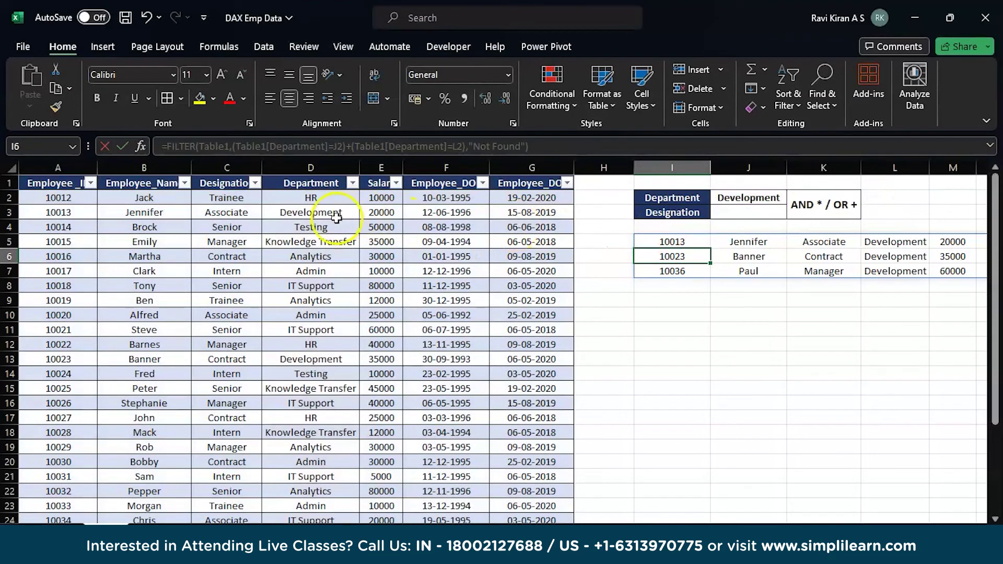
Step: Copy Testing from D4 into criterion cell L2, then review I5's expanded five-row result
{"action": "left_click", "coordinate": [321, 228]}
{"action": "key", "text": "ctrl+c"}
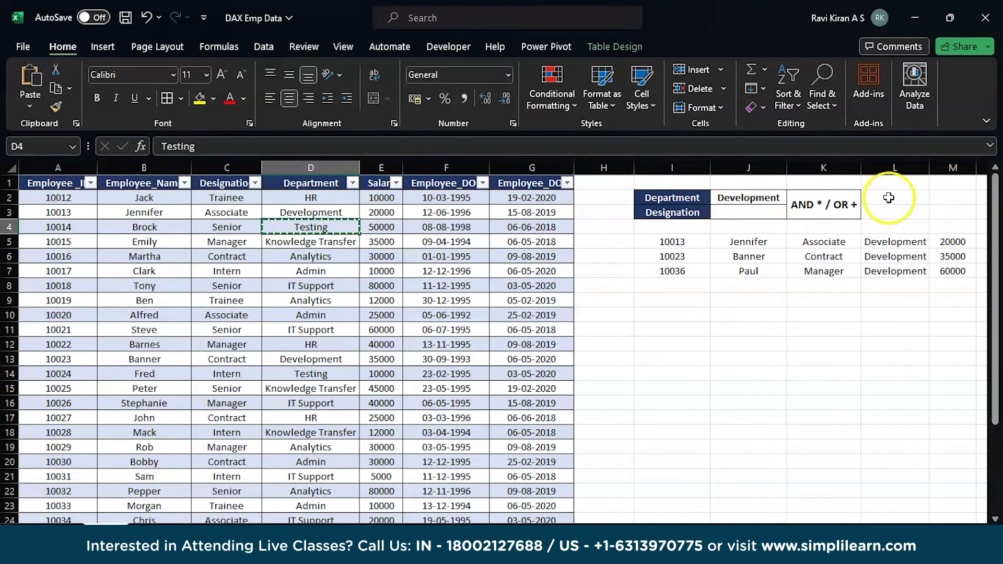
{"action": "left_click", "coordinate": [890, 198]}
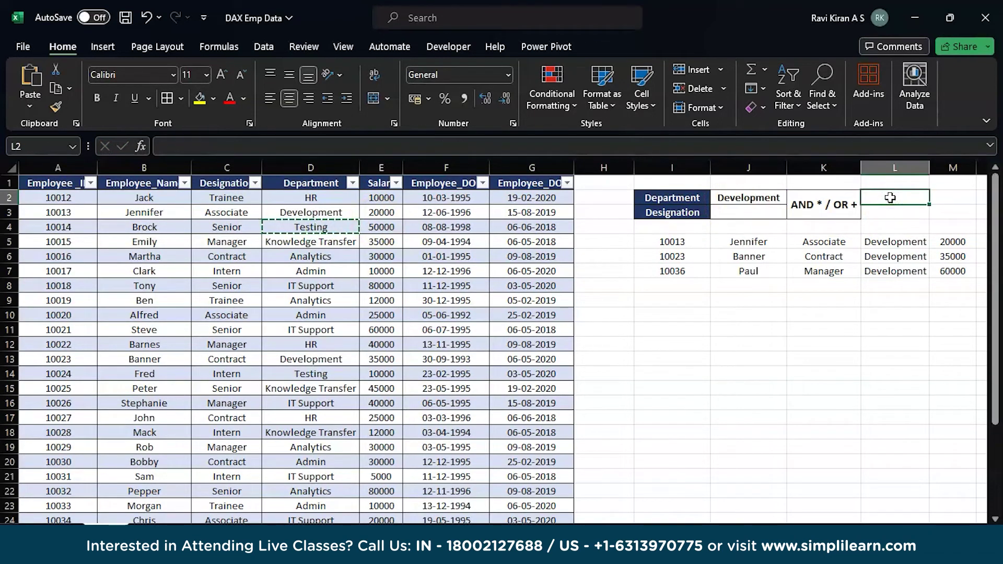
{"action": "key", "text": "ctrl+v"}
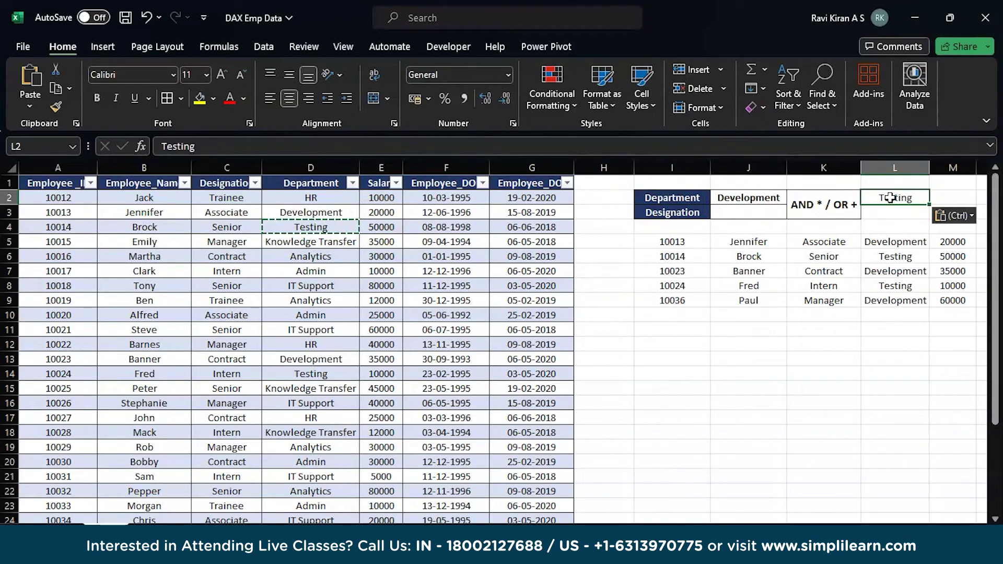
{"action": "left_click", "coordinate": [660, 237]}
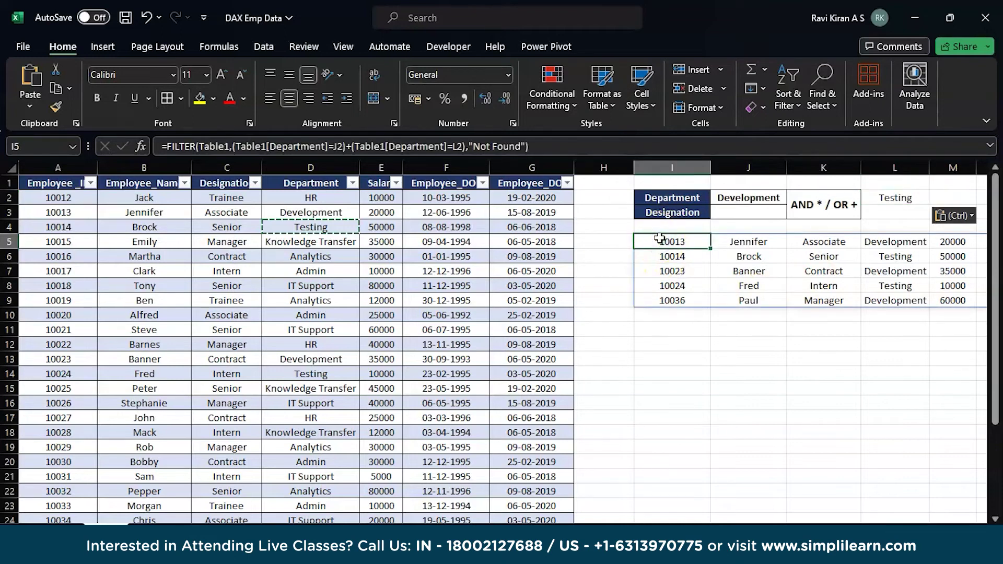